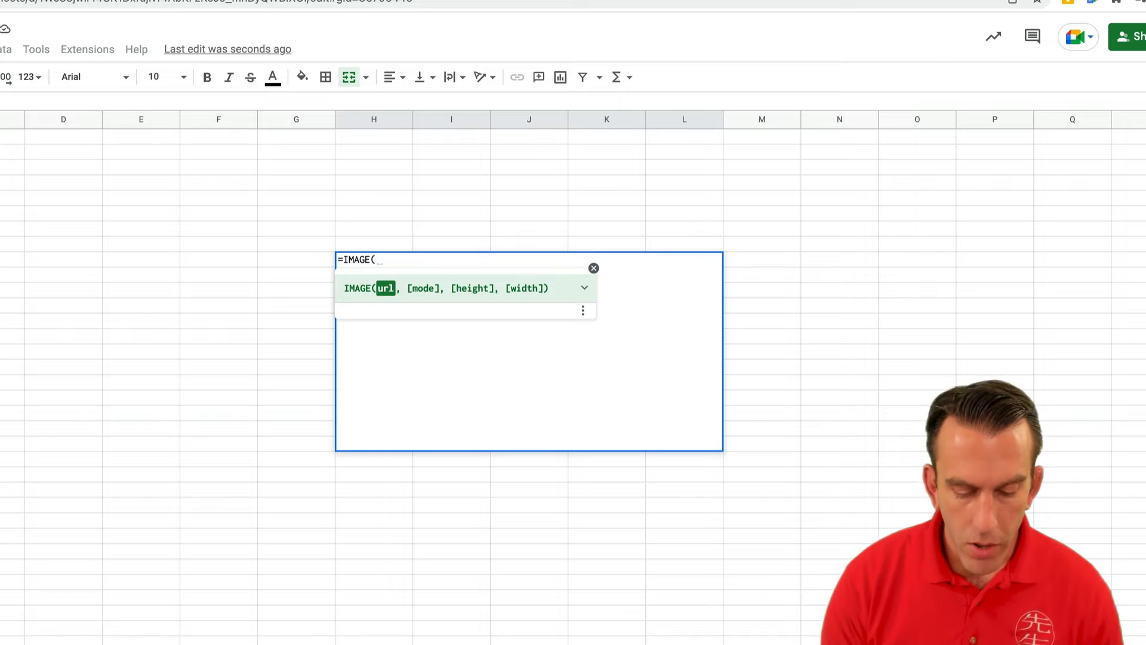
Complete the IMAGE formula in the merged cell with the image address copied from the website's takt time diagram
{"action": "type", "text": "\""}
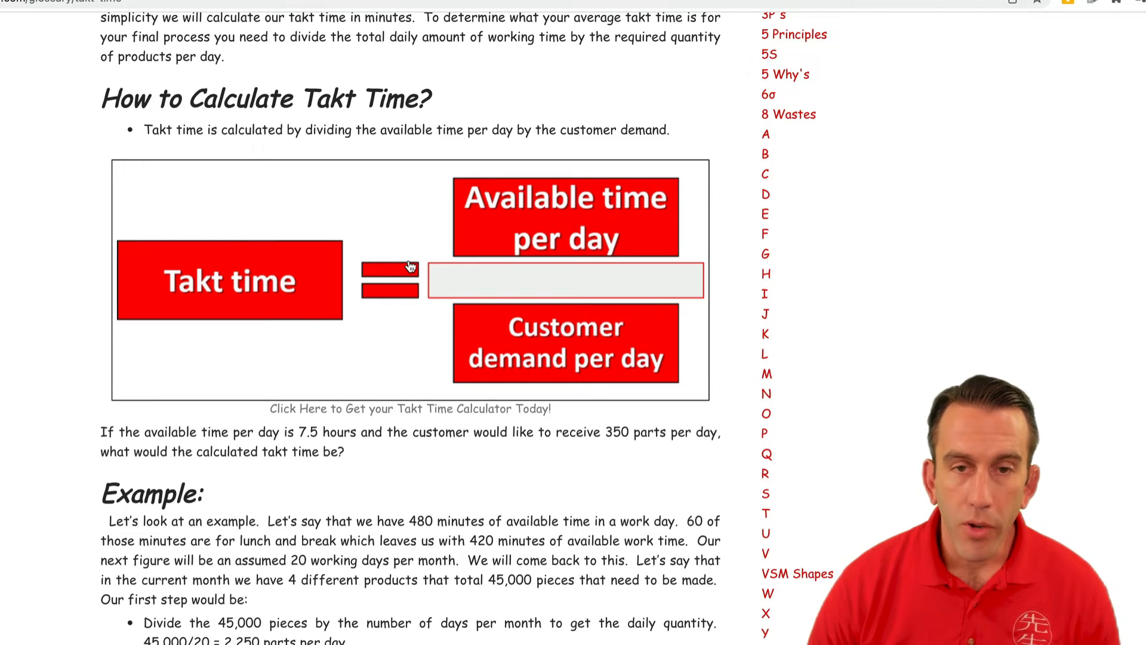
{"action": "scroll", "coordinate": [410, 255], "scroll_direction": "up", "scroll_amount": 8}
{"action": "scroll", "coordinate": [409, 260], "scroll_direction": "down", "scroll_amount": 8}
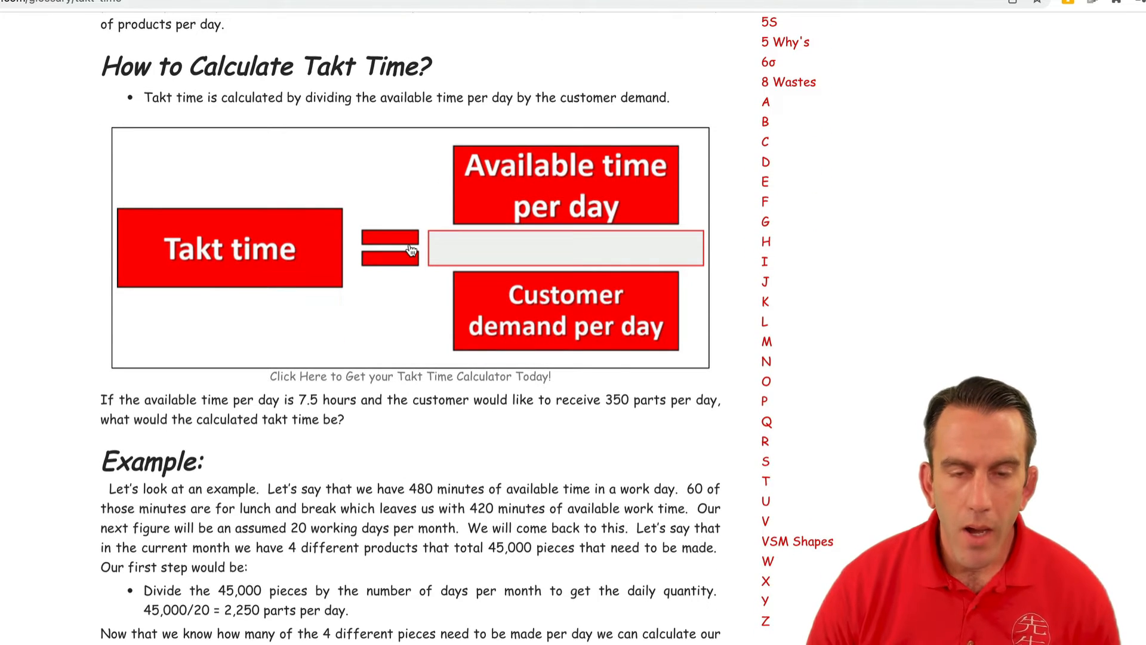
{"action": "right_click", "coordinate": [411, 249]}
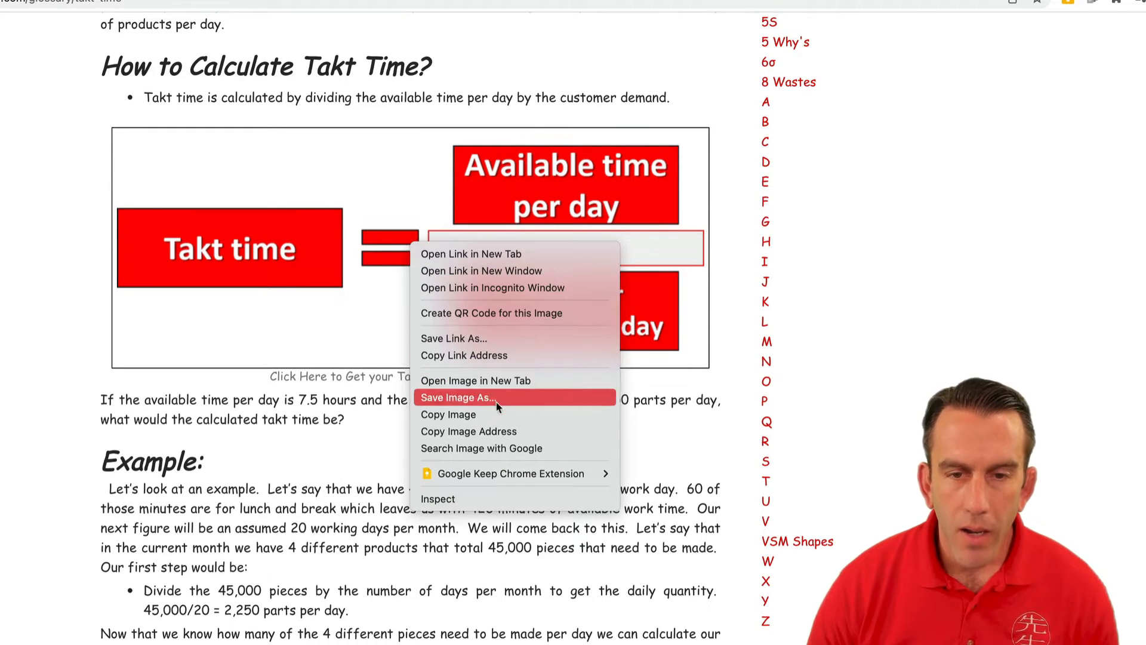
{"action": "left_click", "coordinate": [507, 436]}
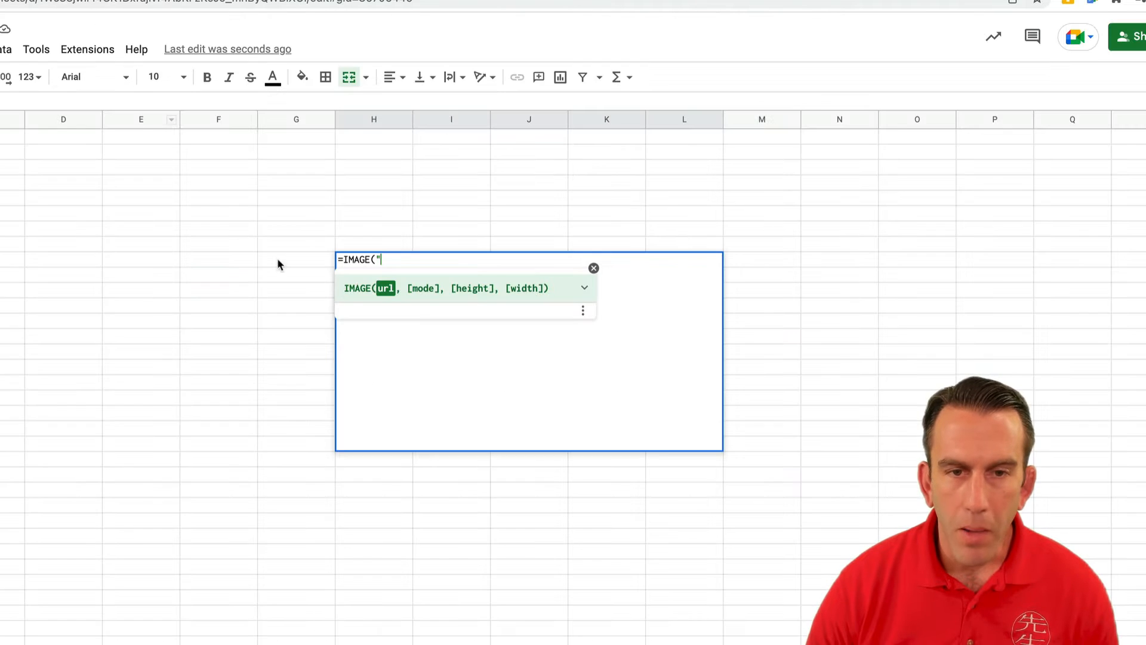
{"action": "key", "text": "ctrl+v"}
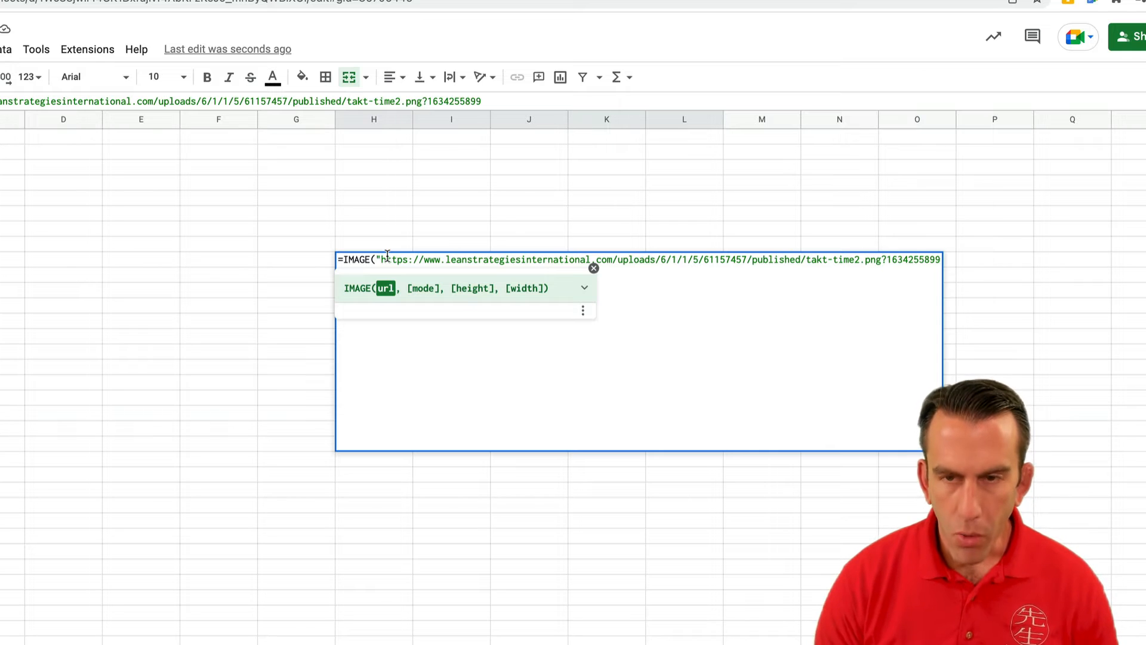
{"action": "type", "text": "\")"}
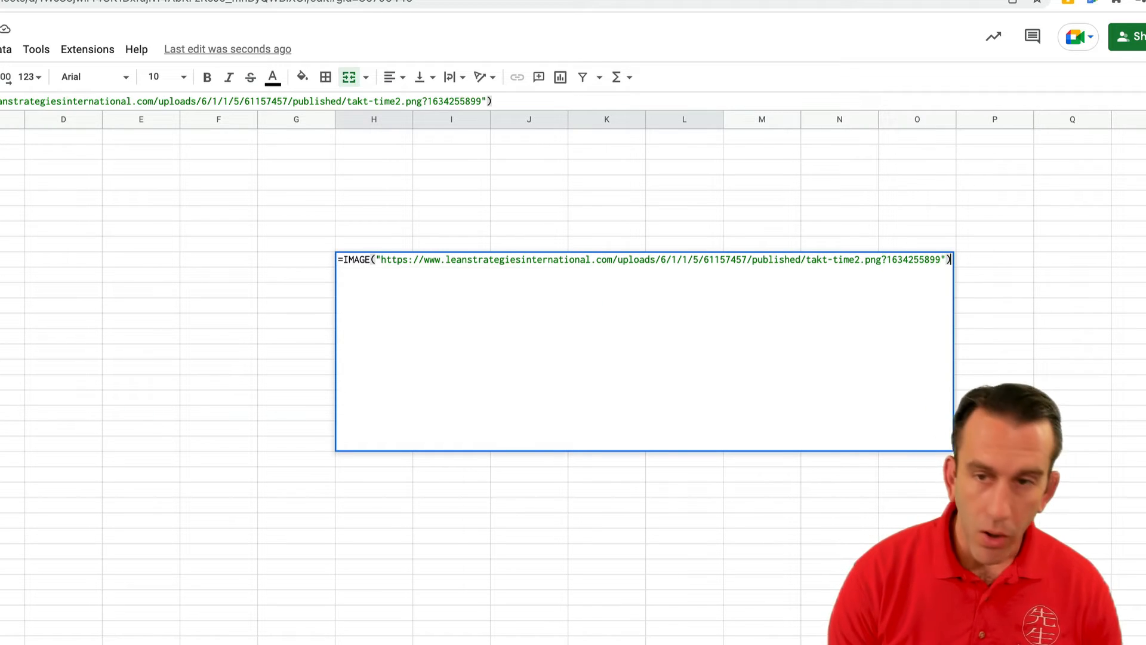
{"action": "key", "text": "Return"}
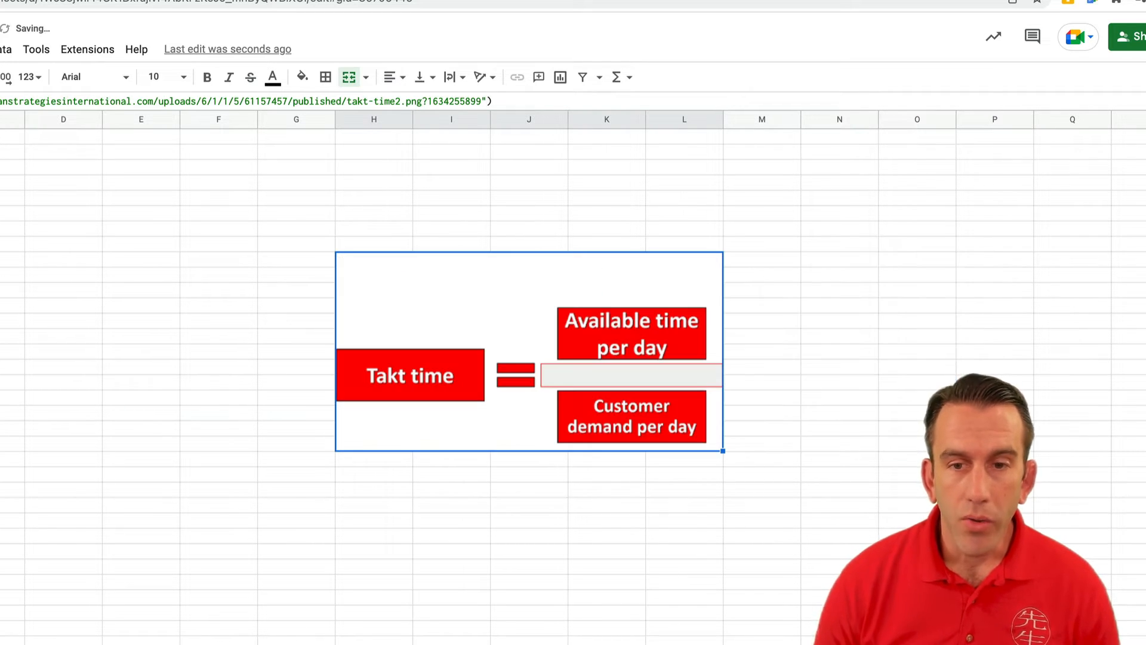
Centre the takt time image vertically and horizontally within its merged cell
{"action": "left_click", "coordinate": [453, 500]}
{"action": "left_click", "coordinate": [492, 353]}
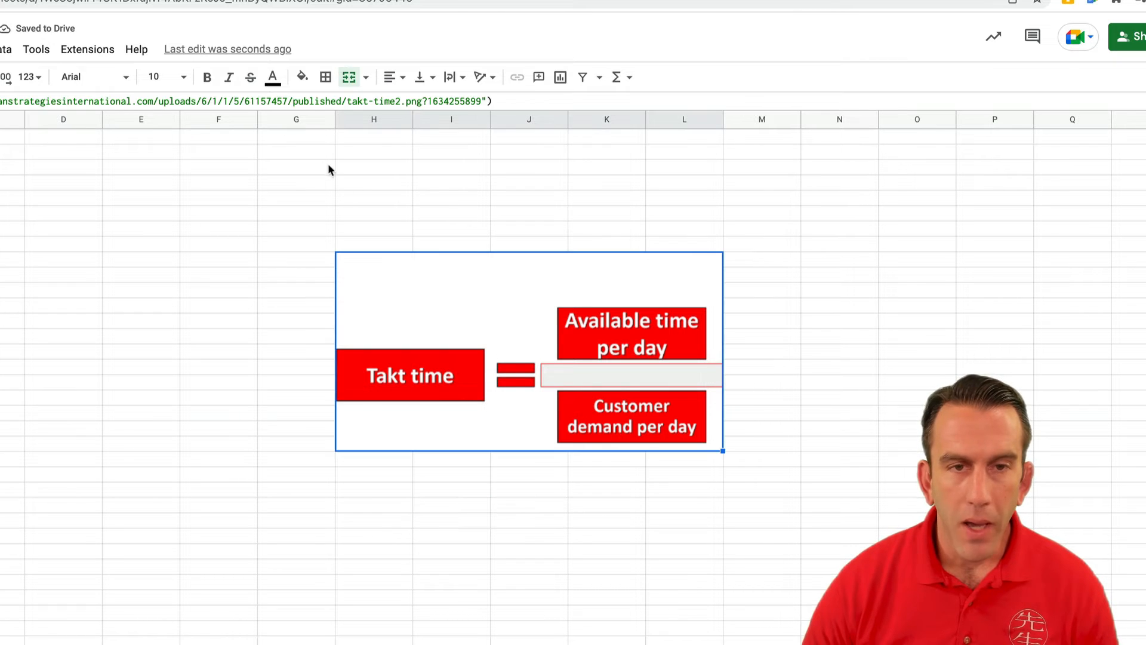
{"action": "left_click", "coordinate": [401, 87]}
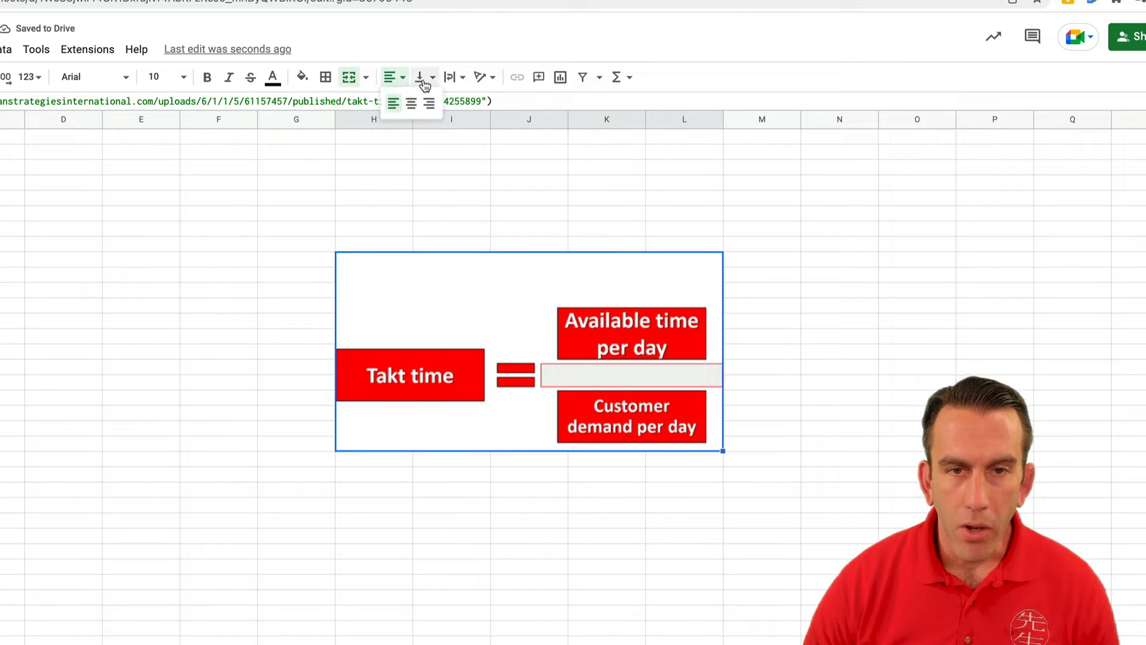
{"action": "left_click", "coordinate": [422, 77]}
{"action": "left_click", "coordinate": [444, 103]}
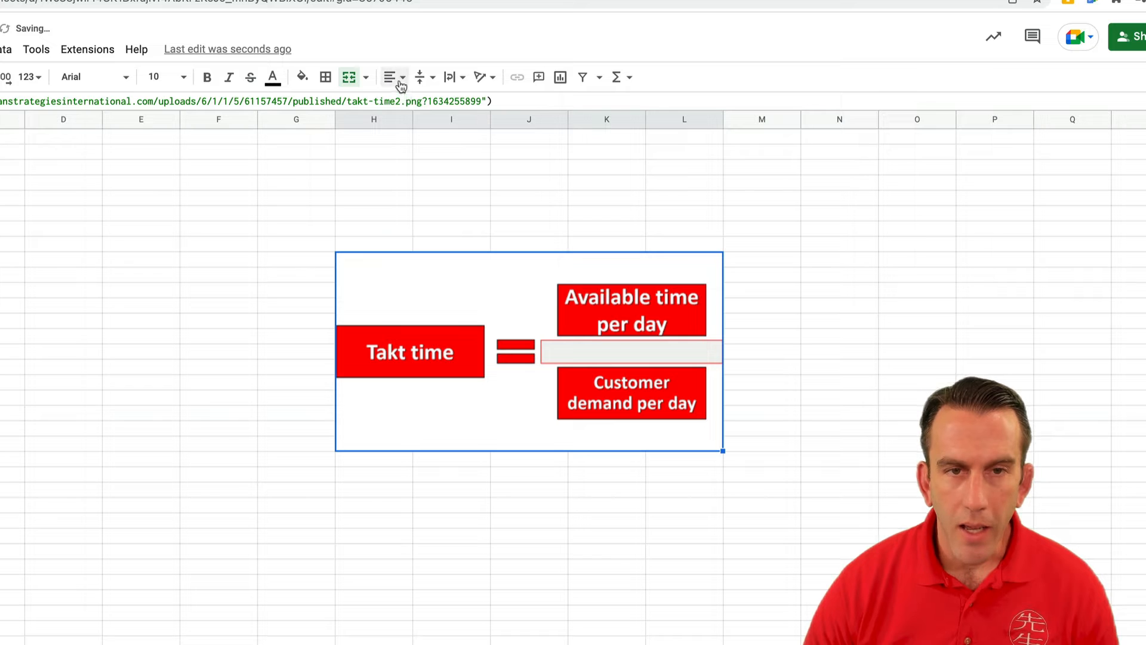
{"action": "left_click", "coordinate": [280, 291]}
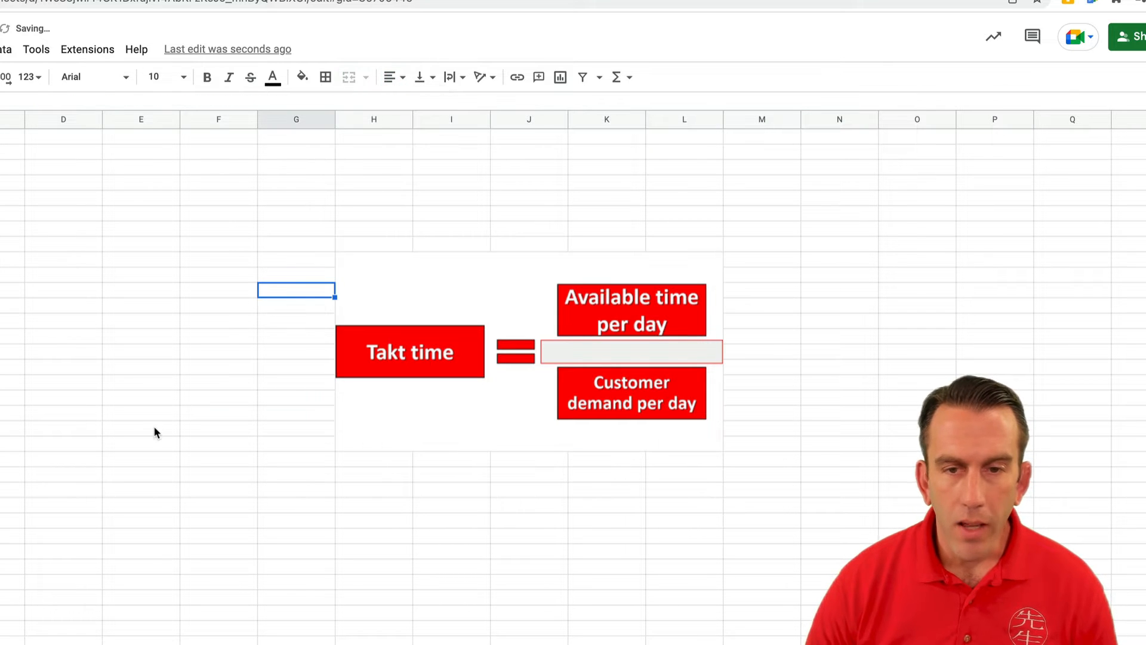
Apply all borders around the merged cell that holds the takt time image
{"action": "left_click", "coordinate": [355, 269]}
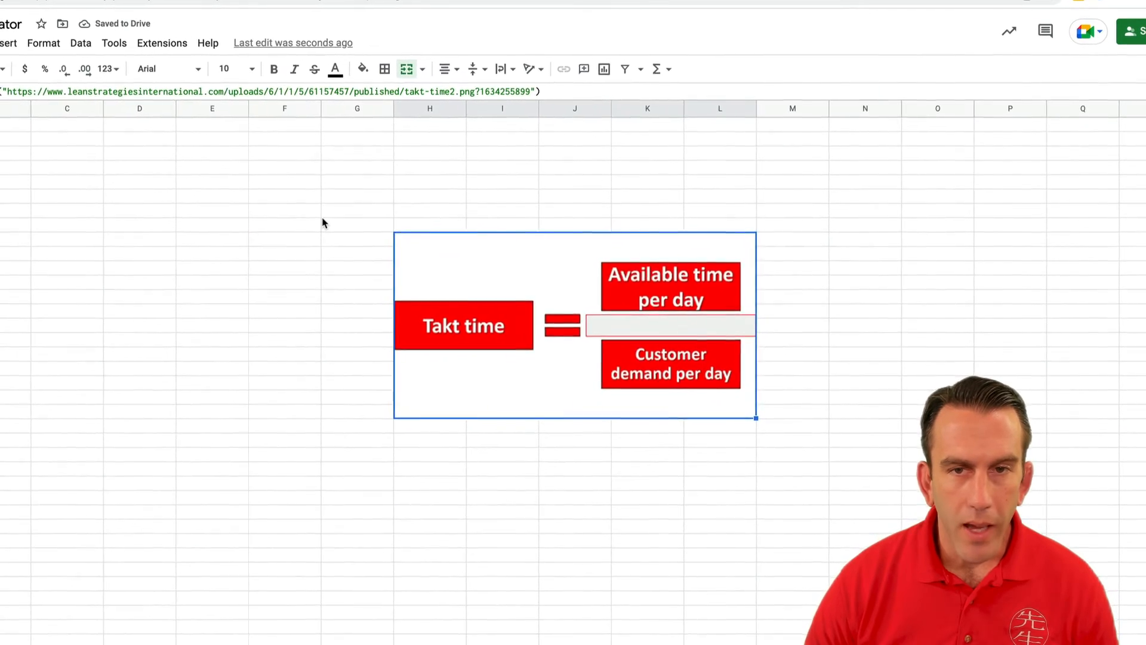
{"action": "left_click", "coordinate": [403, 67]}
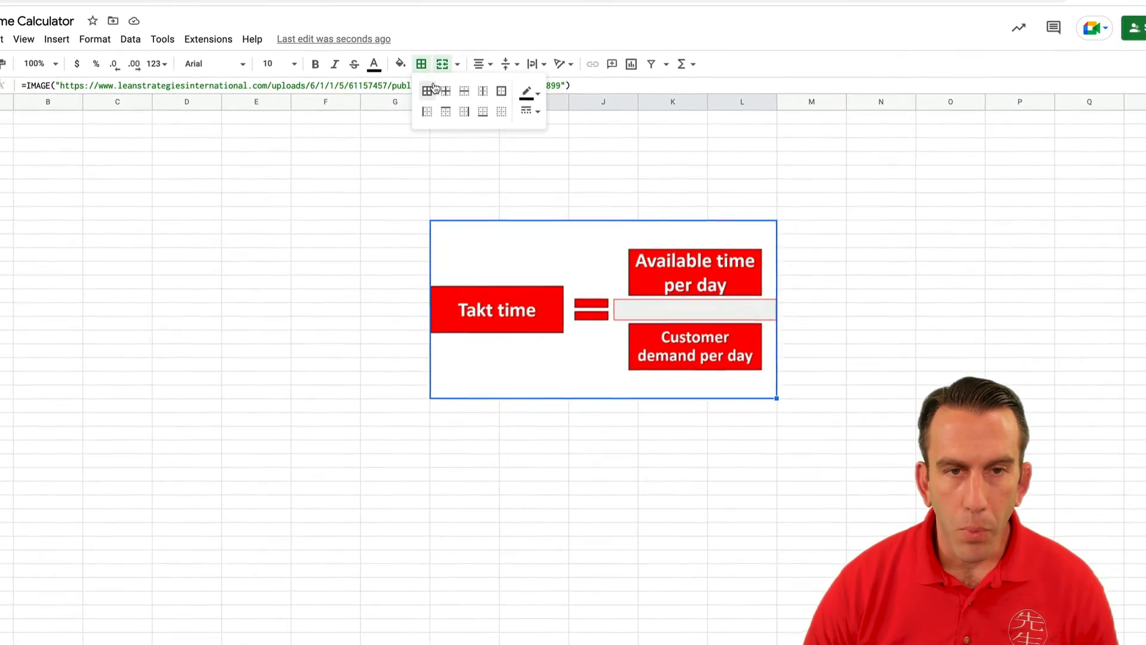
{"action": "left_click", "coordinate": [449, 94]}
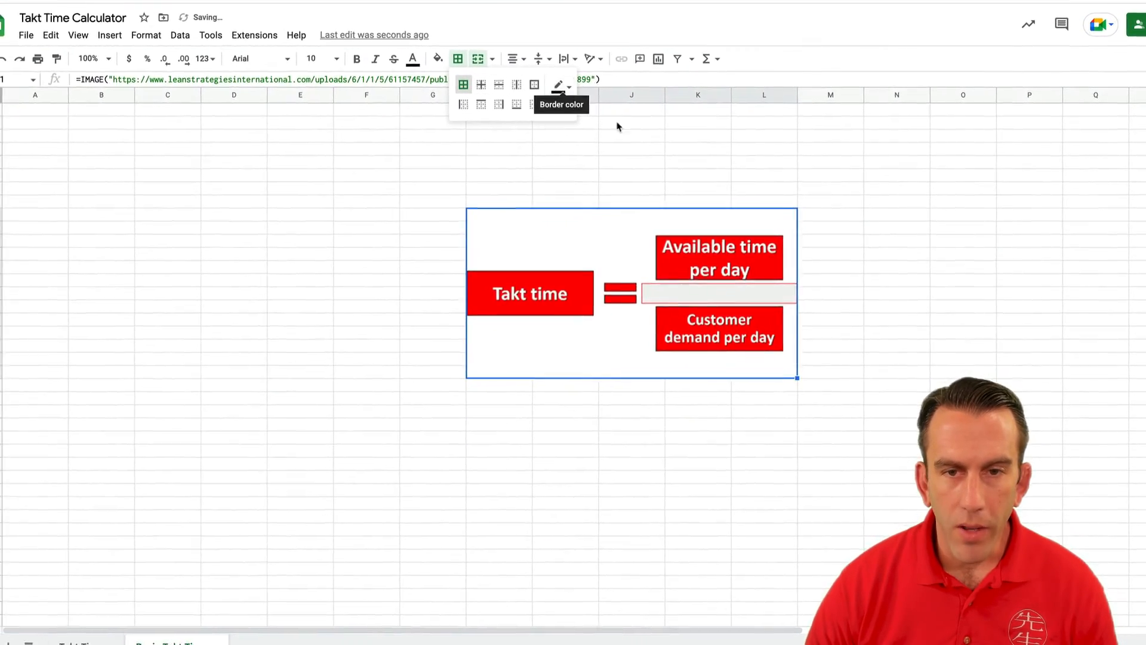
{"action": "left_click", "coordinate": [684, 142]}
{"action": "left_click", "coordinate": [377, 260]}
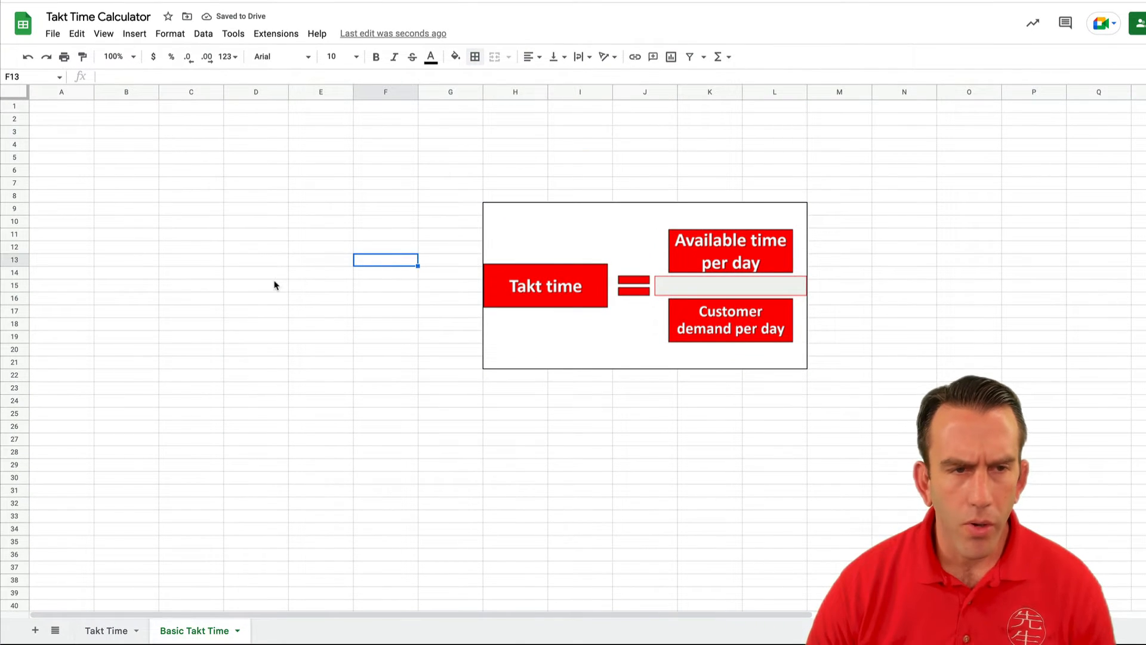
Enter the label "Takt Time" in cell C12
{"action": "left_click", "coordinate": [181, 259]}
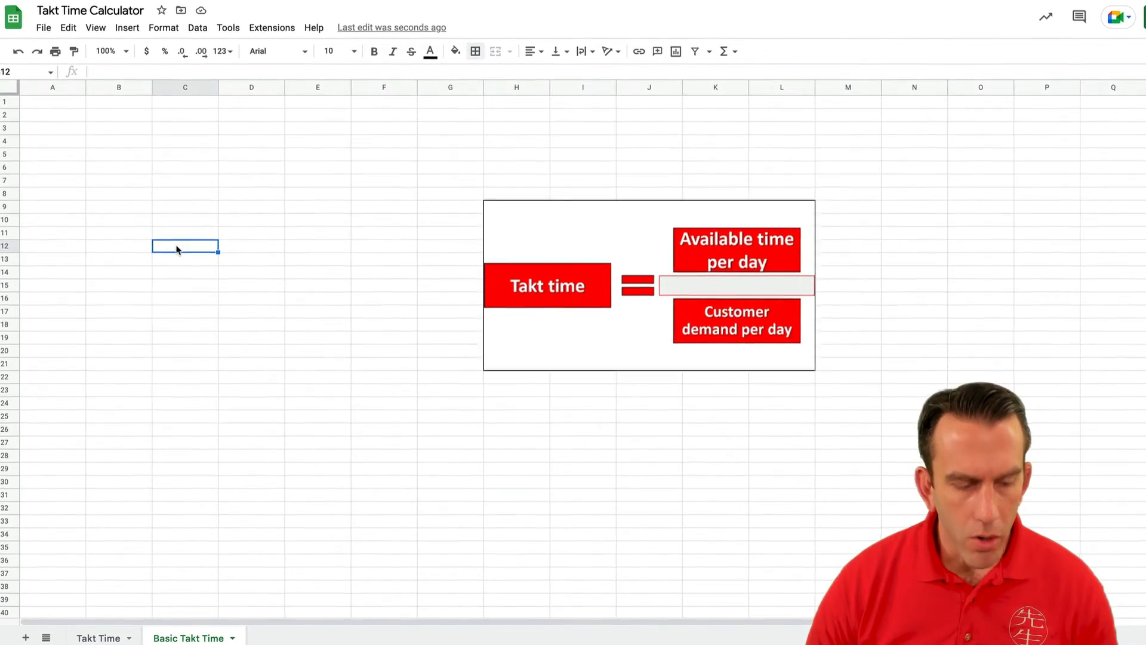
{"action": "type", "text": "Takt Tim"}
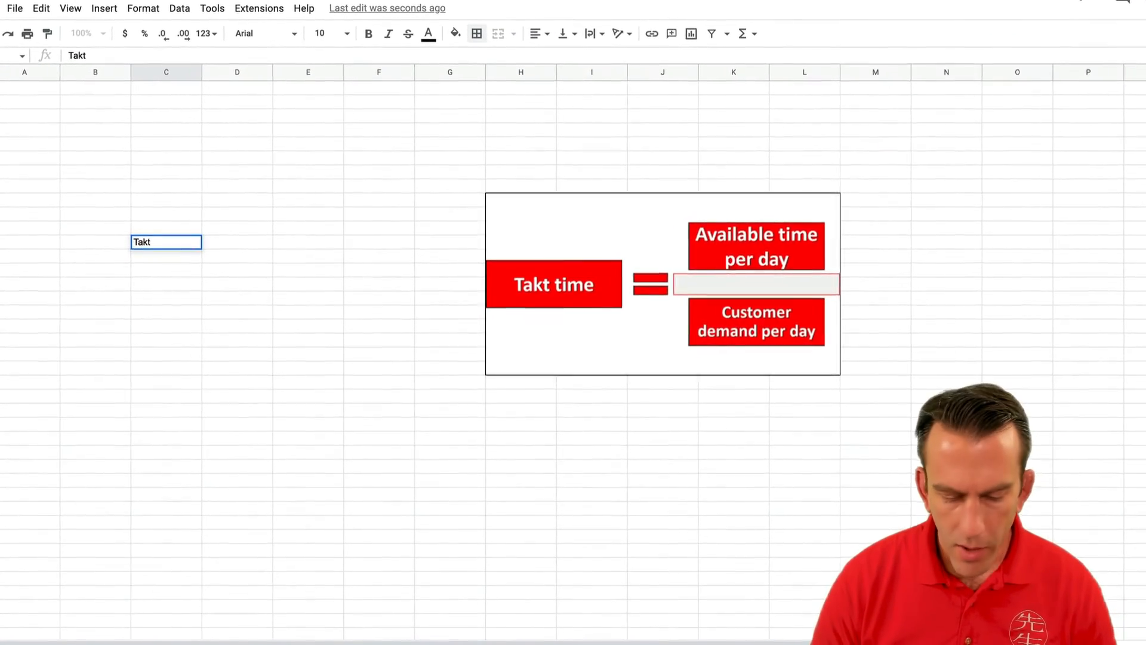
{"action": "type", "text": "e"}
{"action": "key", "text": "Return"}
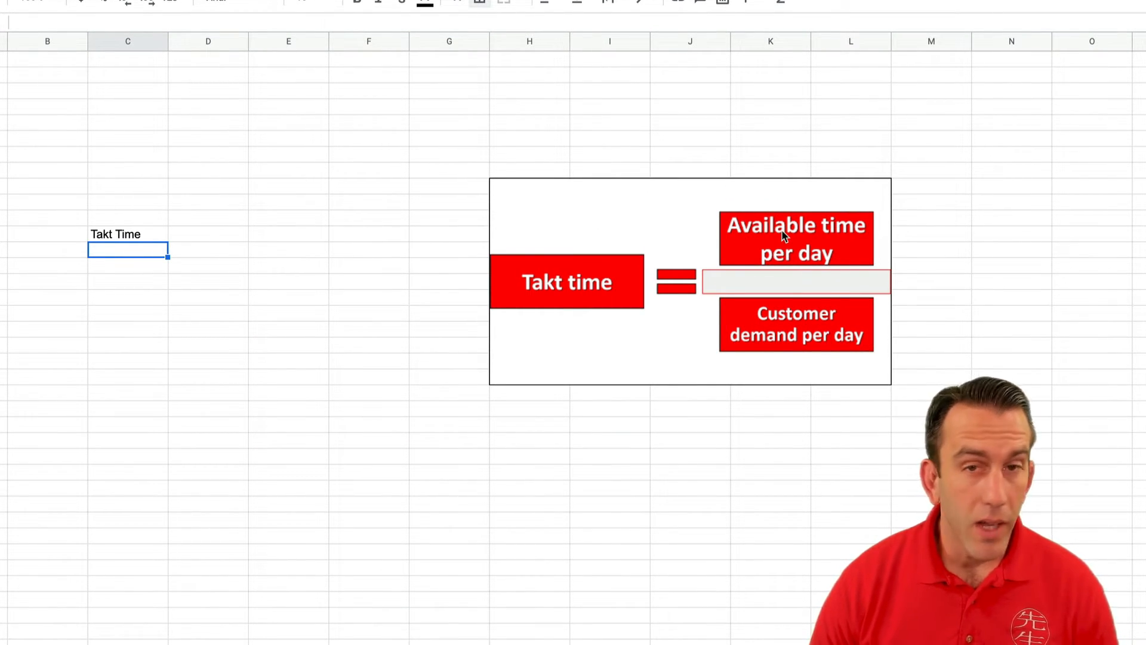
Enter the label "Available Time Per Day" in cell D10
{"action": "left_click", "coordinate": [204, 203]}
{"action": "type", "text": "Avail"}
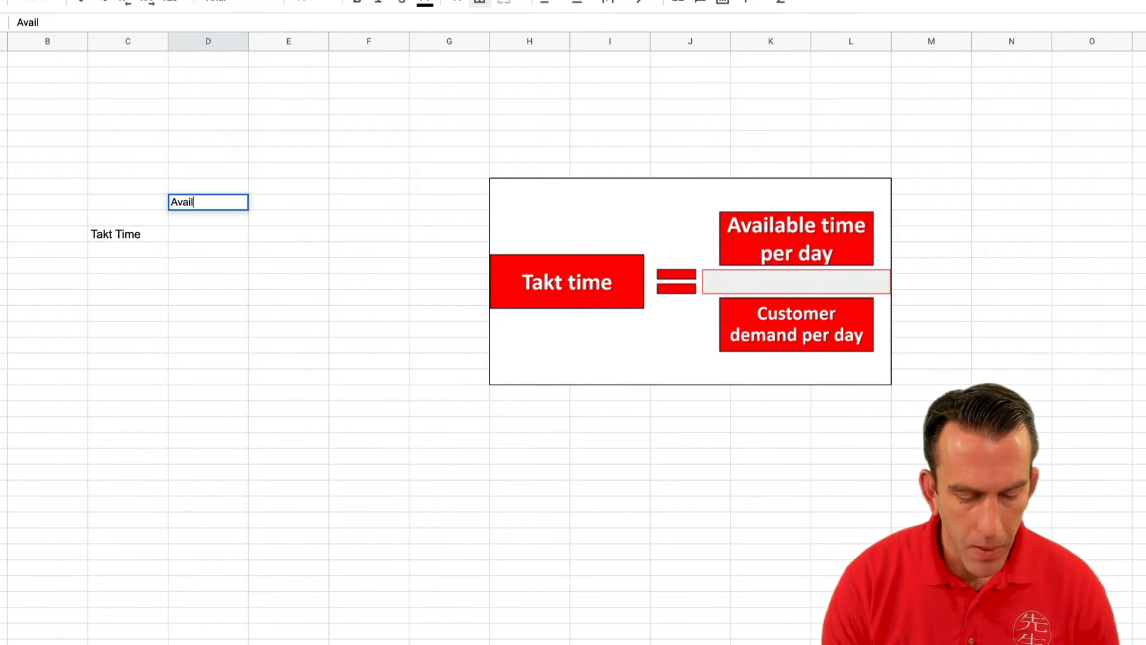
{"action": "type", "text": "able Time "}
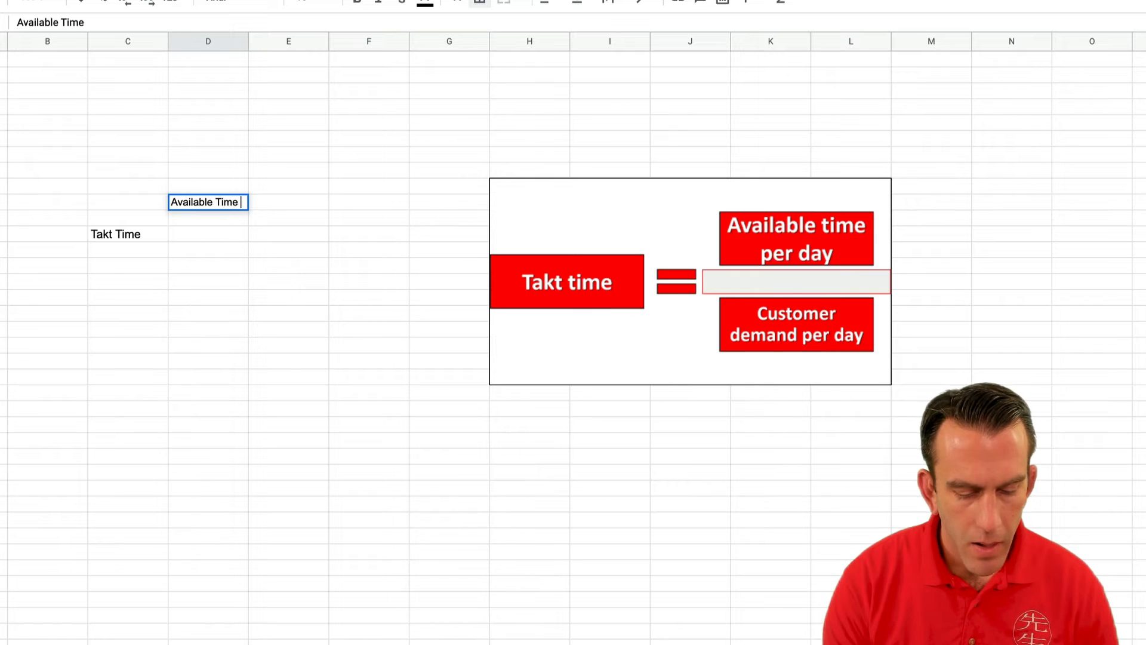
{"action": "type", "text": "Per Day"}
{"action": "key", "text": "Return"}
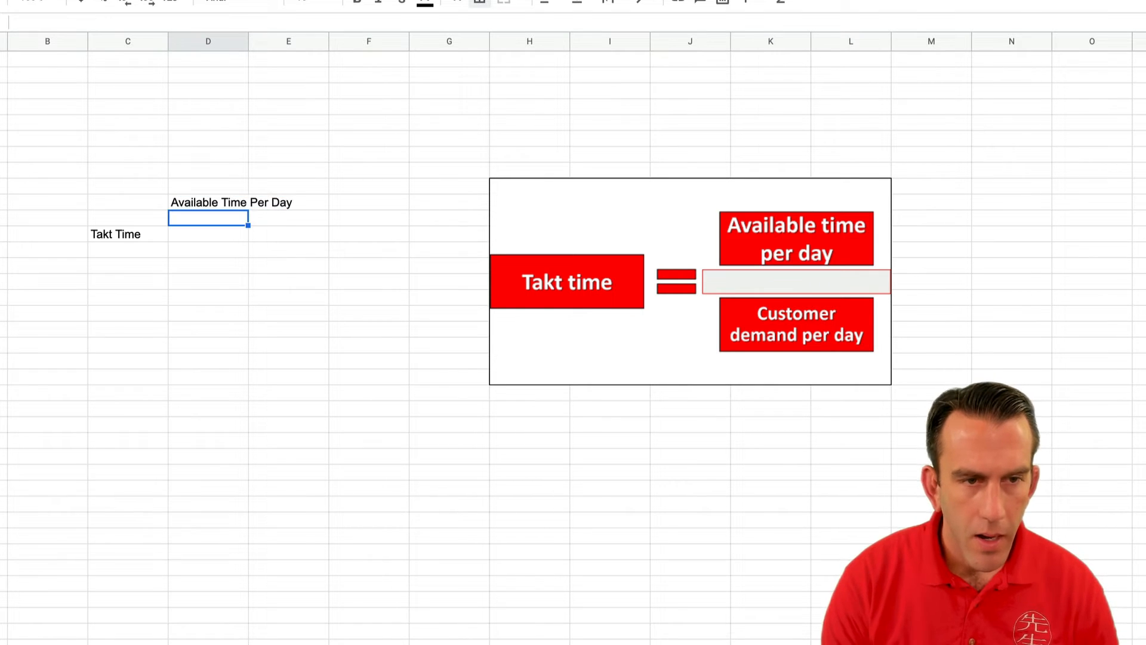
Enter the label "Customer Demand Per Day" in cell D12, beside the Takt Time label
{"action": "key", "text": "Return"}
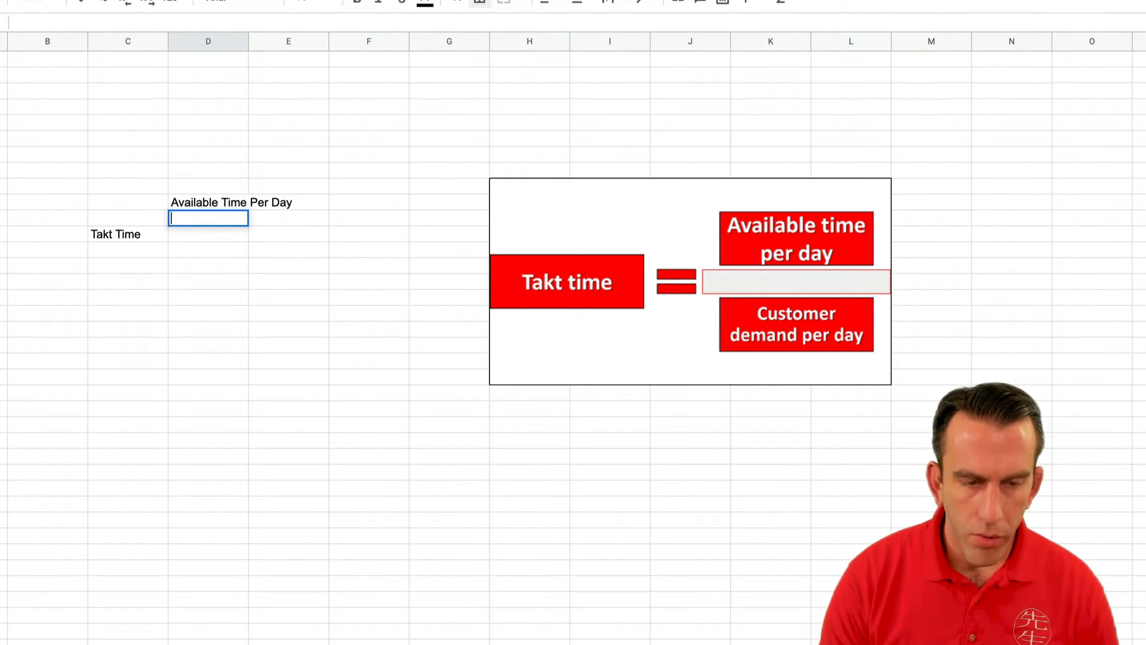
{"action": "key", "text": "Return"}
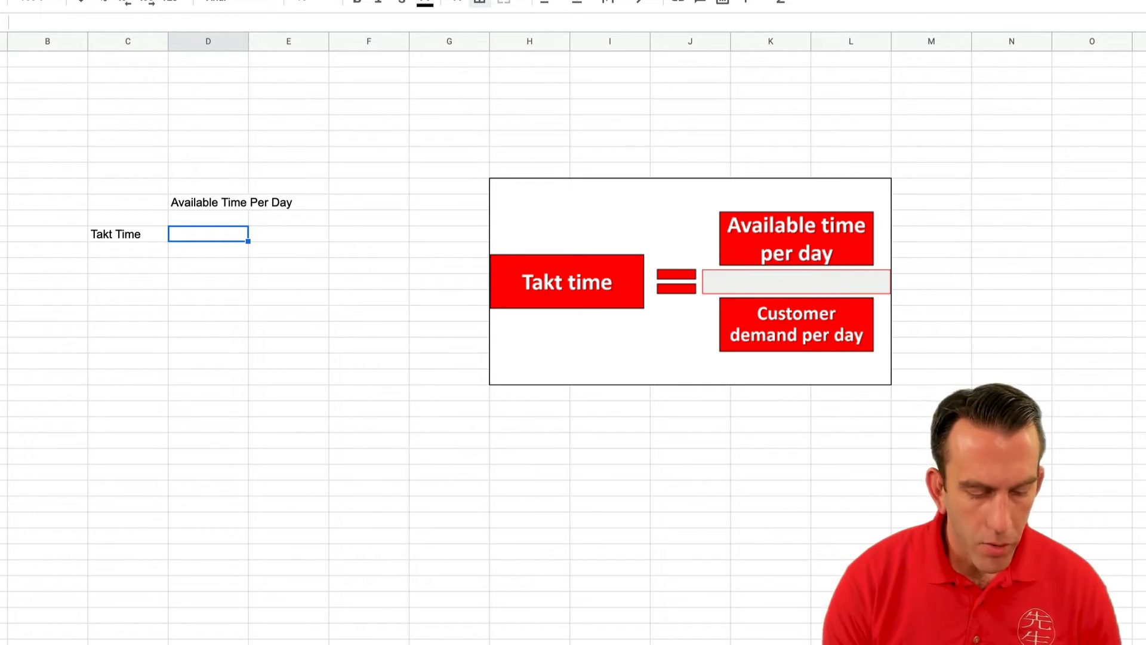
{"action": "type", "text": "Custom"}
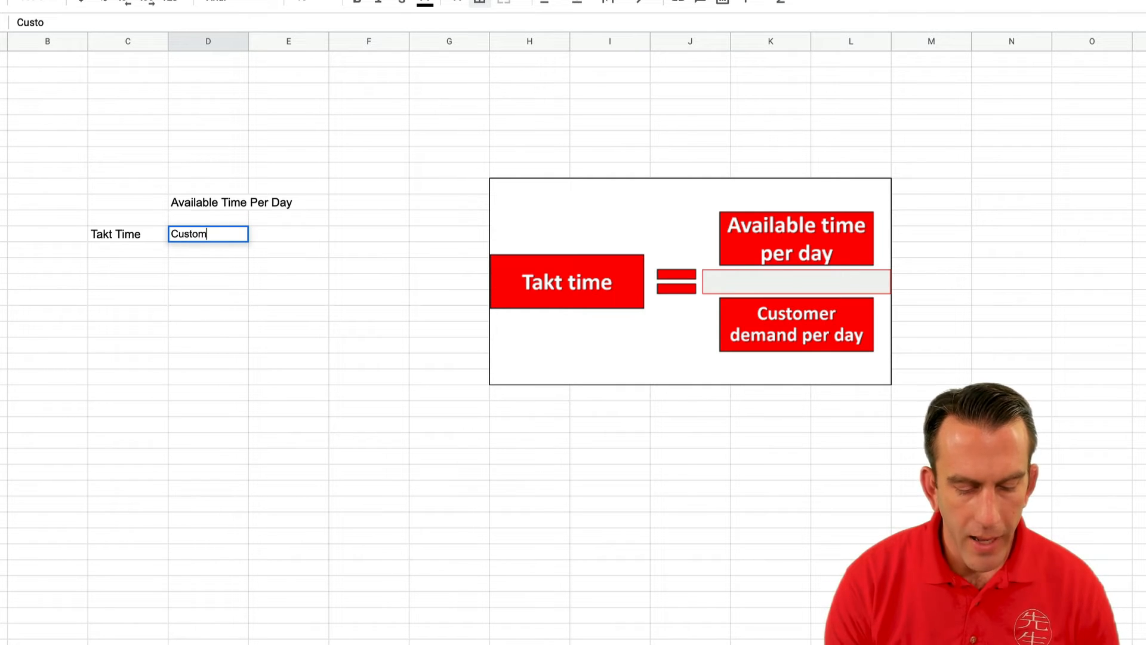
{"action": "type", "text": "er Demand"}
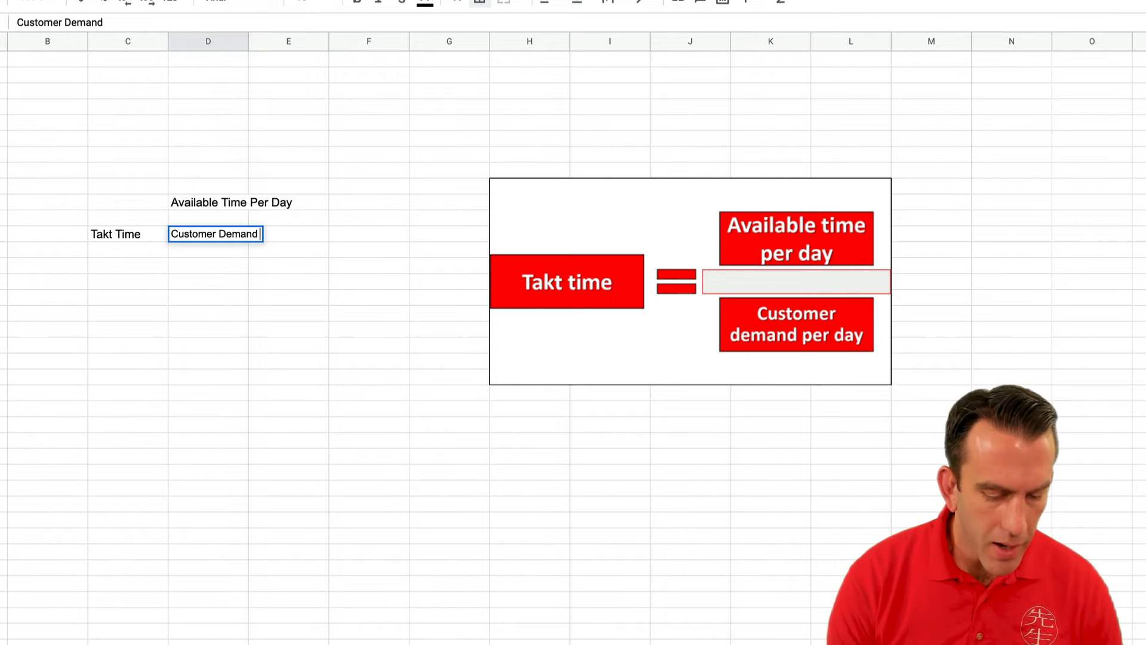
{"action": "type", "text": " Per"}
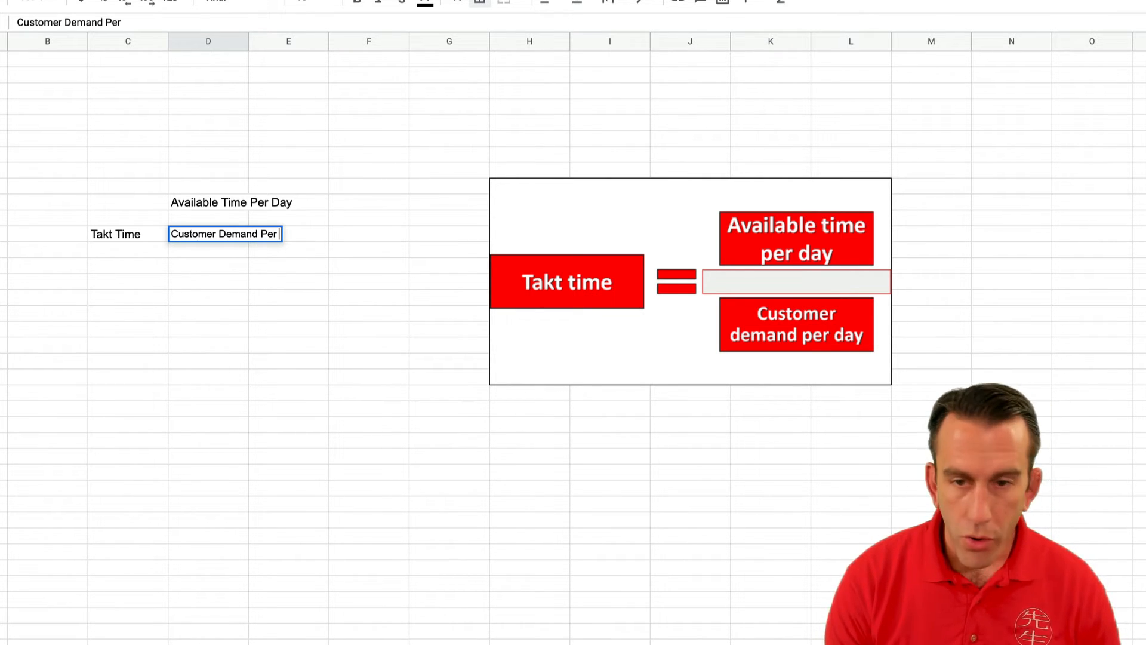
{"action": "type", "text": " Day"}
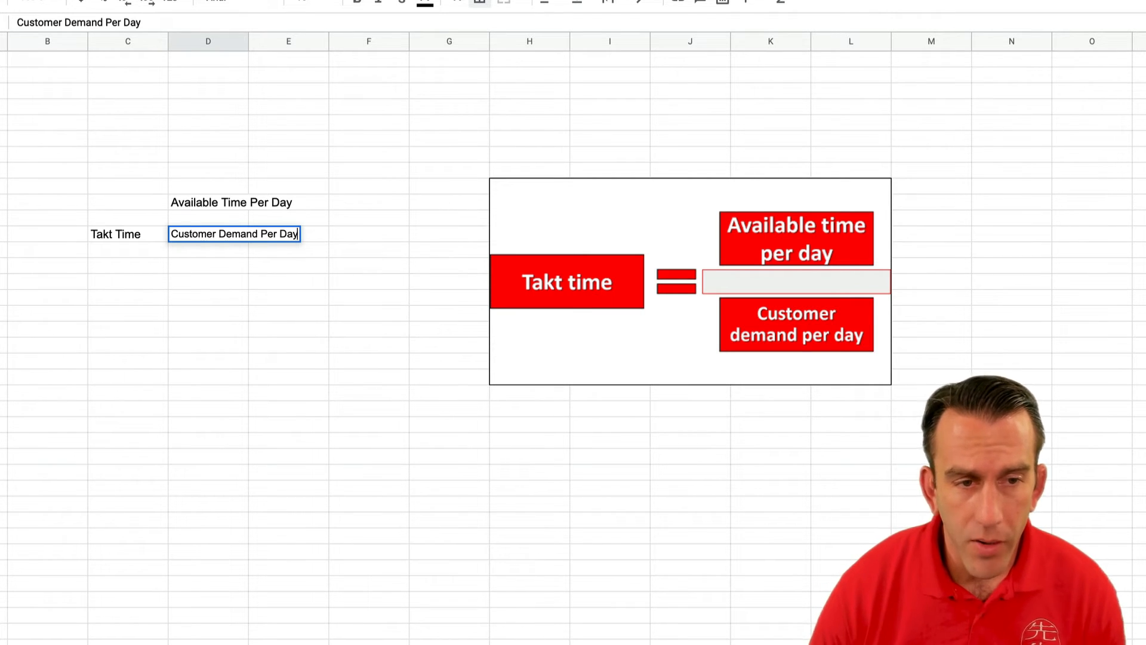
{"action": "left_click", "coordinate": [264, 294]}
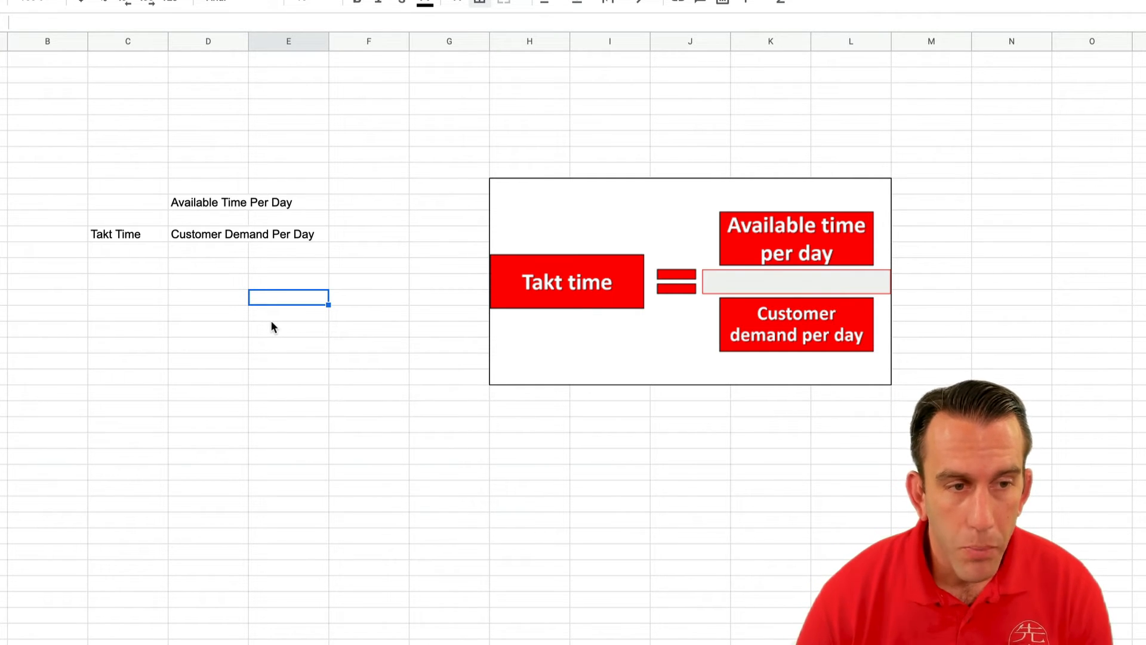
{"action": "left_click", "coordinate": [332, 358]}
Auto-fit the width of column D to its label text
{"action": "left_click", "coordinate": [200, 219]}
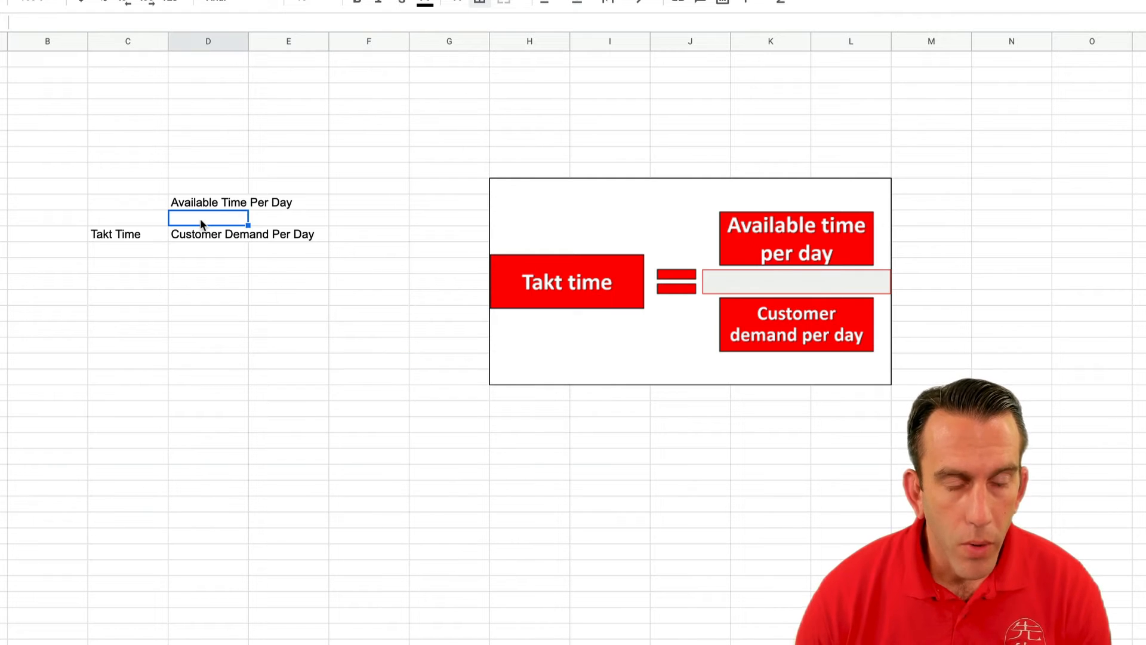
{"action": "left_click", "coordinate": [203, 41]}
{"action": "double_click", "coordinate": [248, 41]}
{"action": "left_click", "coordinate": [335, 251]}
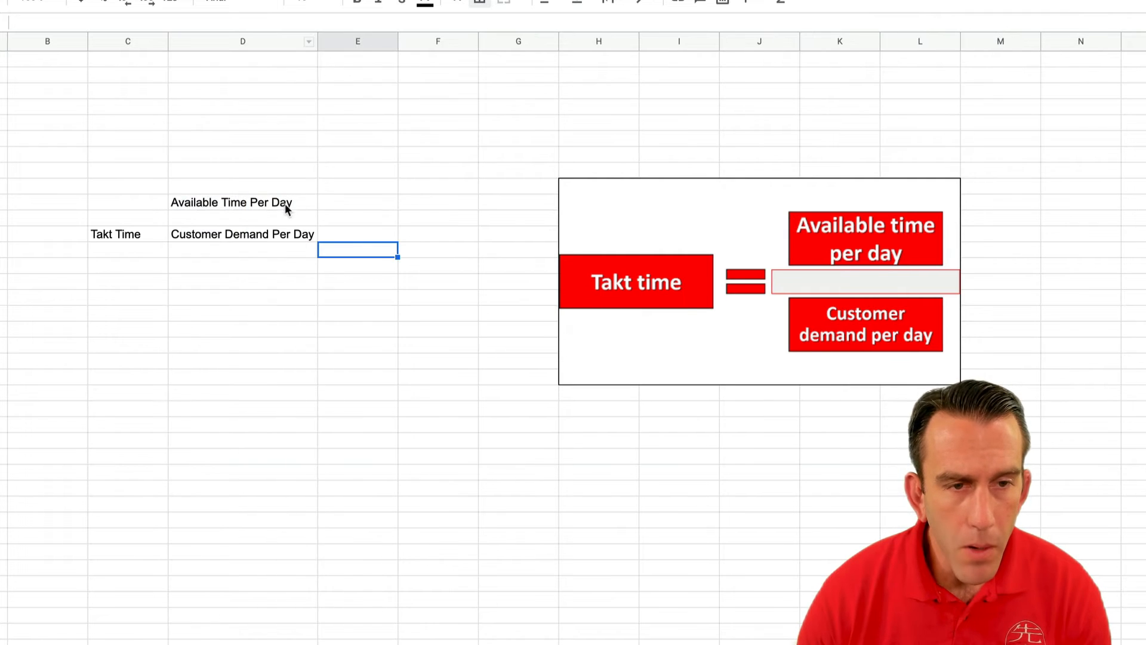
Fill the Available Time Per Day and Customer Demand Per Day label cells with yellow
{"action": "left_click", "coordinate": [286, 203]}
{"action": "left_click", "coordinate": [458, 2]}
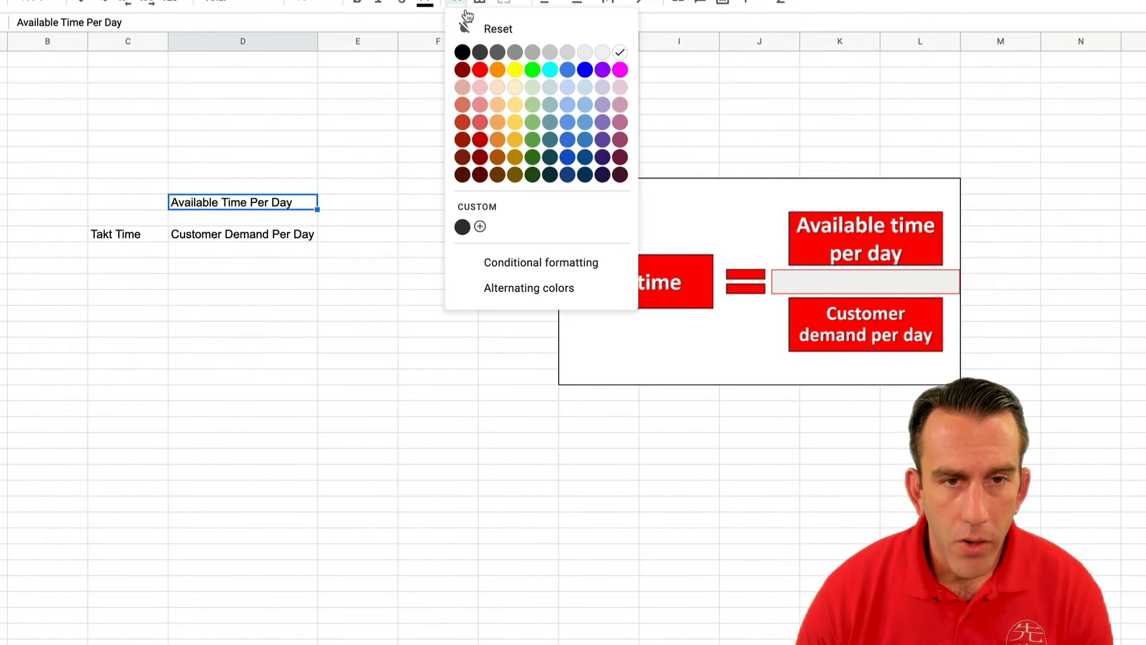
{"action": "left_click", "coordinate": [514, 69]}
{"action": "left_click", "coordinate": [309, 233]}
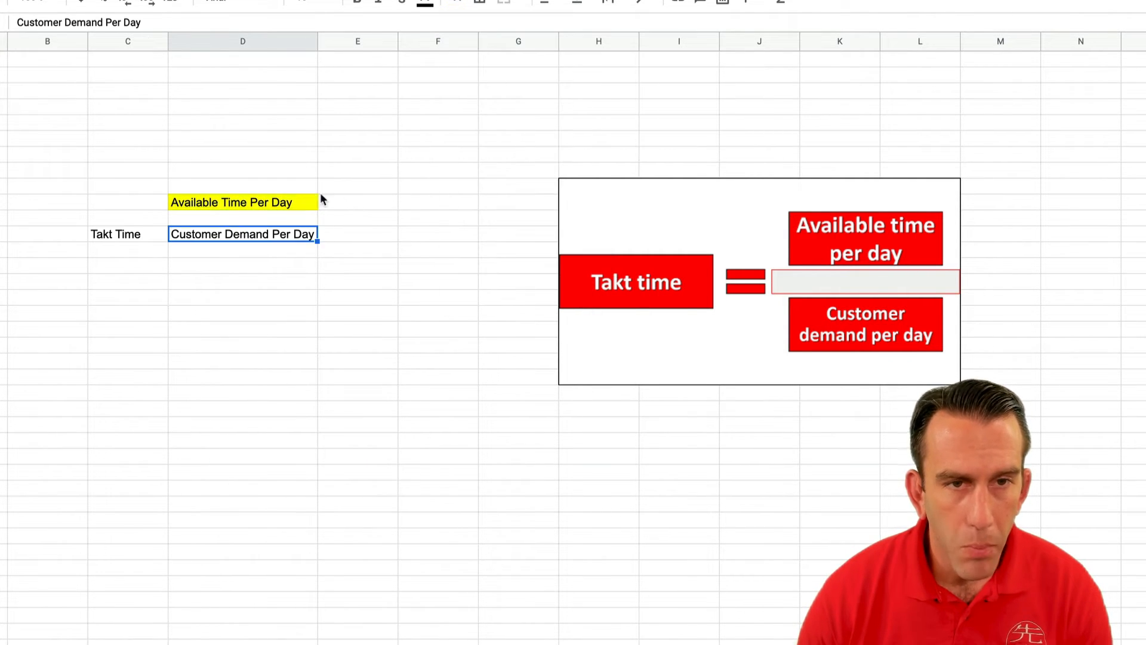
{"action": "left_click", "coordinate": [457, 3]}
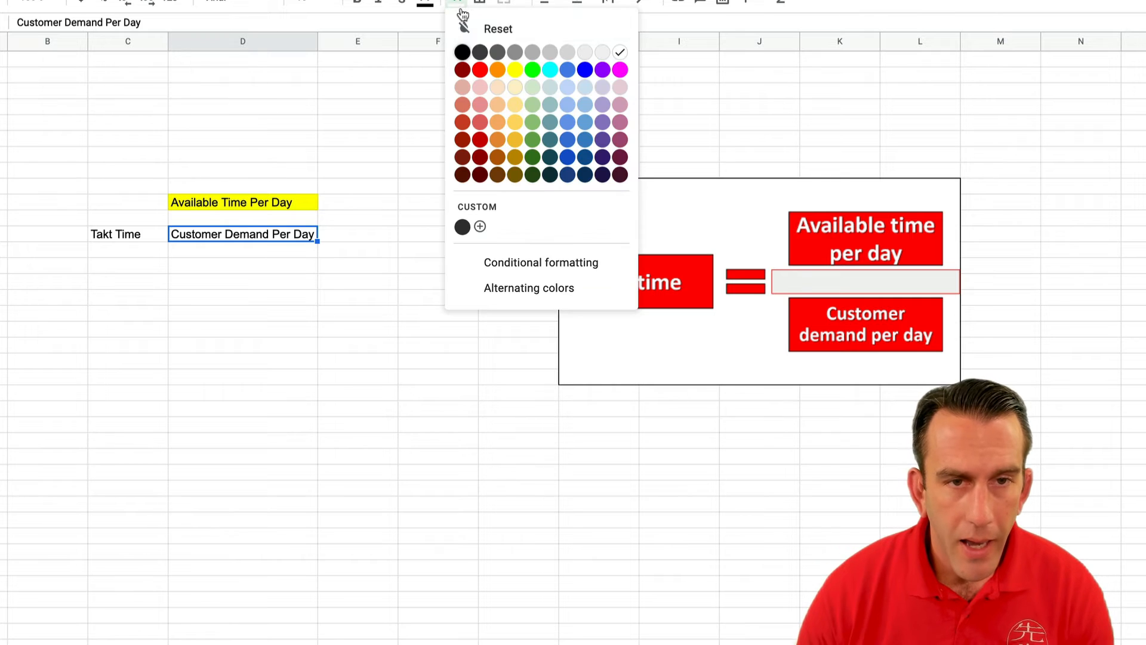
{"action": "left_click", "coordinate": [514, 70]}
Enter the formula =D11/D13 in cell C13, directly below the Takt Time label
{"action": "left_click", "coordinate": [135, 247]}
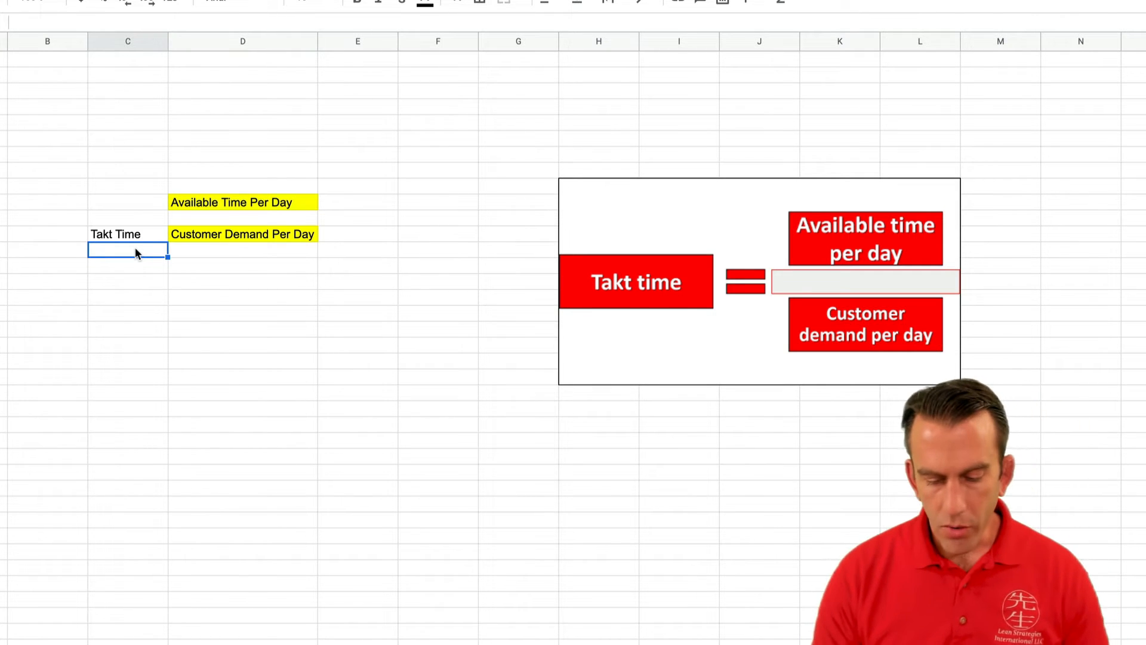
{"action": "type", "text": "="}
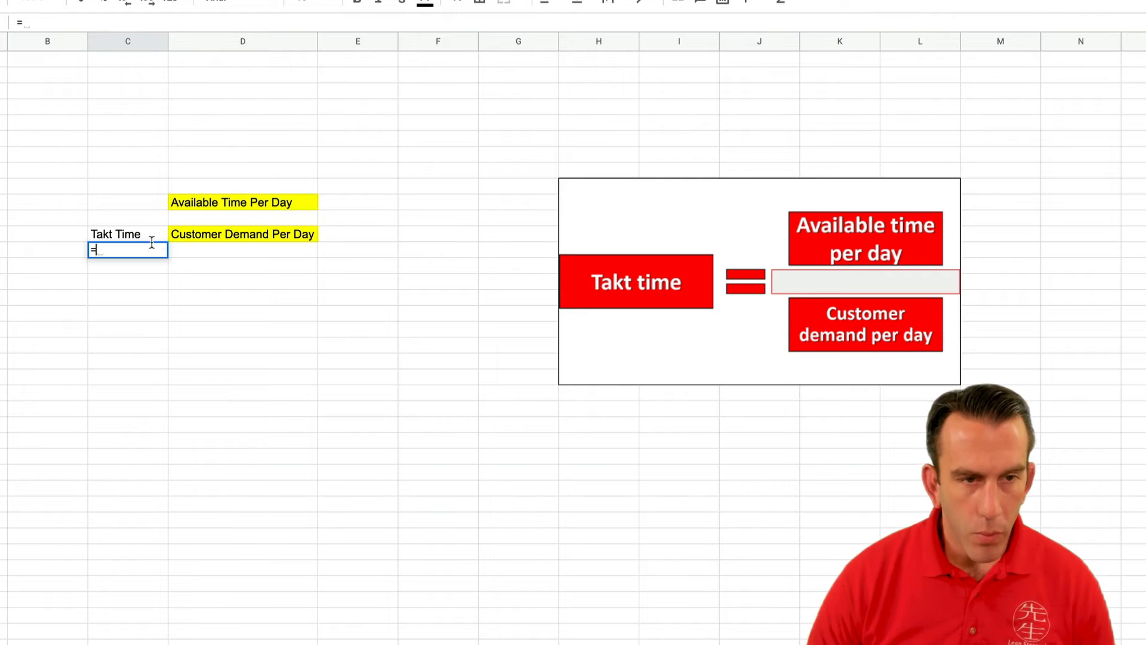
{"action": "left_click", "coordinate": [191, 218]}
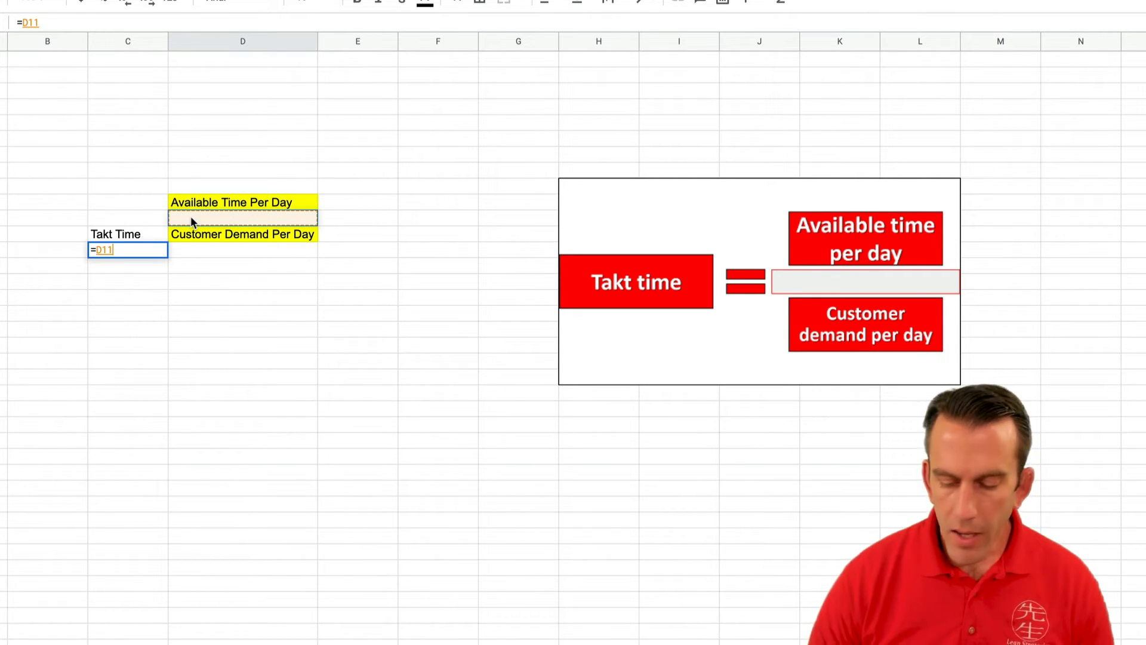
{"action": "type", "text": "/"}
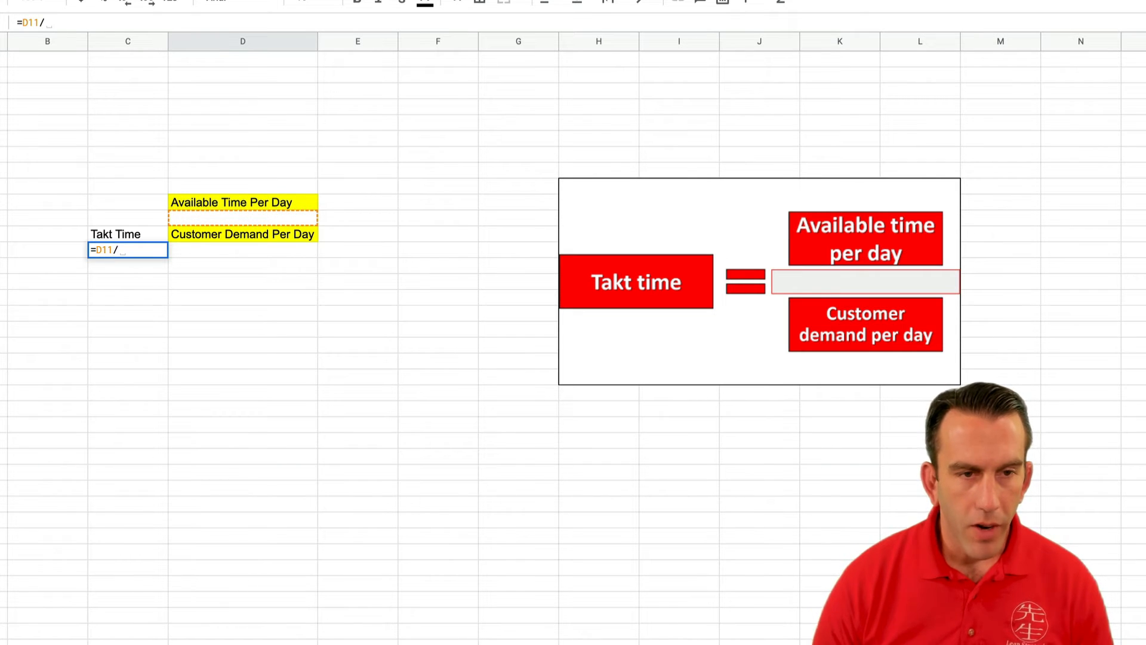
{"action": "left_click", "coordinate": [207, 249]}
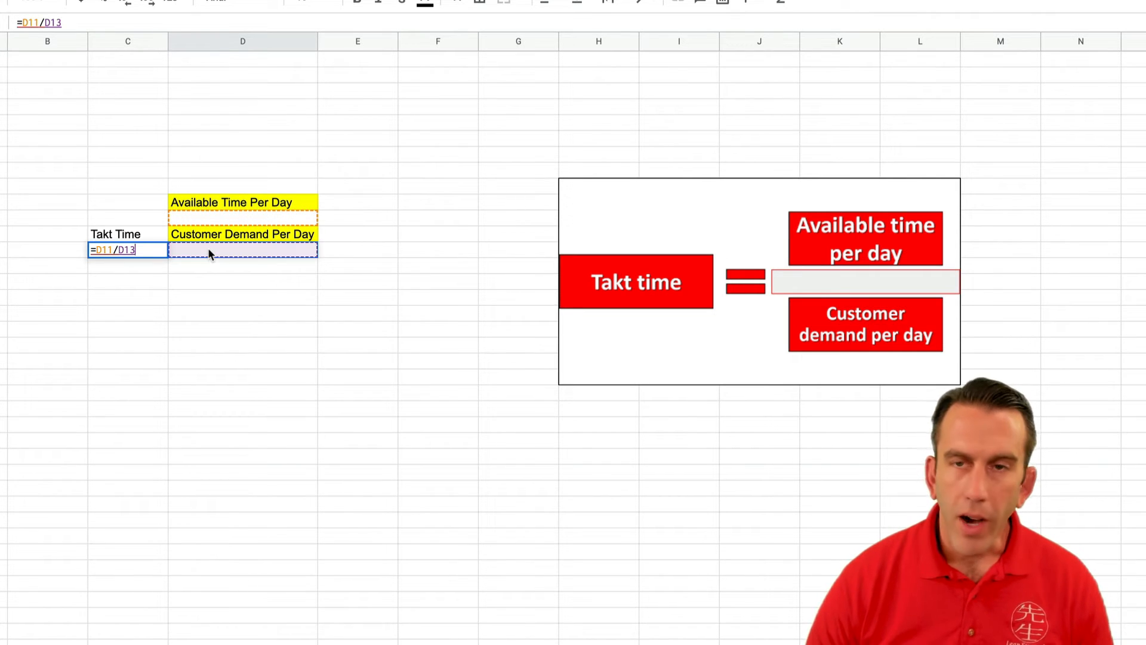
{"action": "key", "text": "Return"}
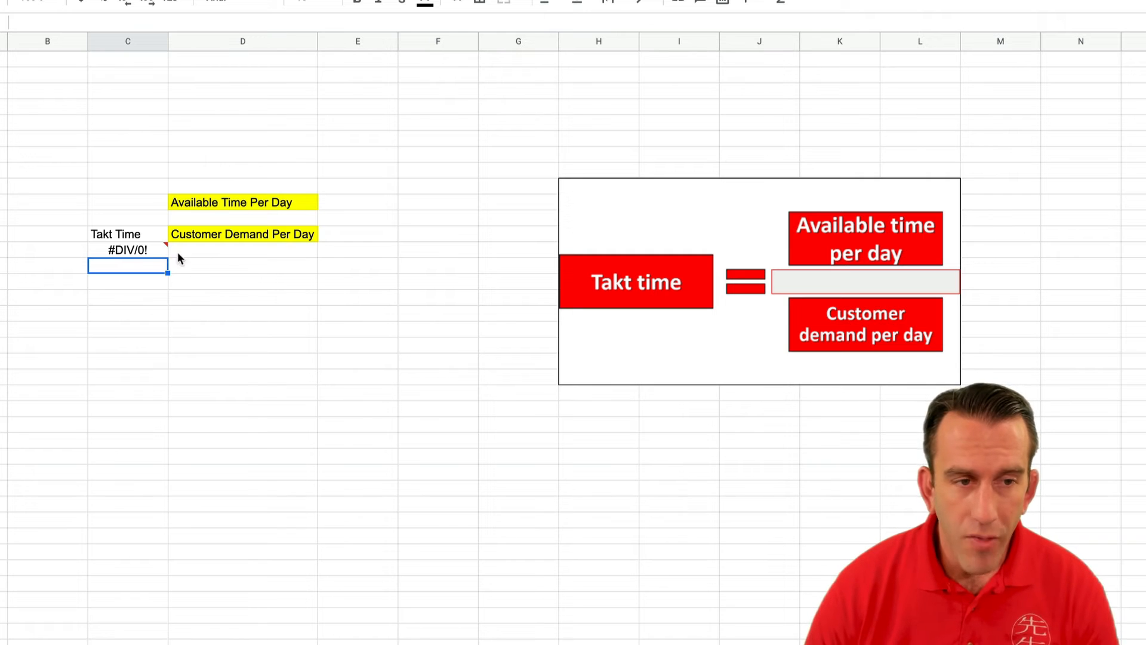
Replace the takt time formula in C13 with =IFERROR(DIVIDE(D11,D13),"") so that errors give a blank cell
{"action": "left_click", "coordinate": [143, 250]}
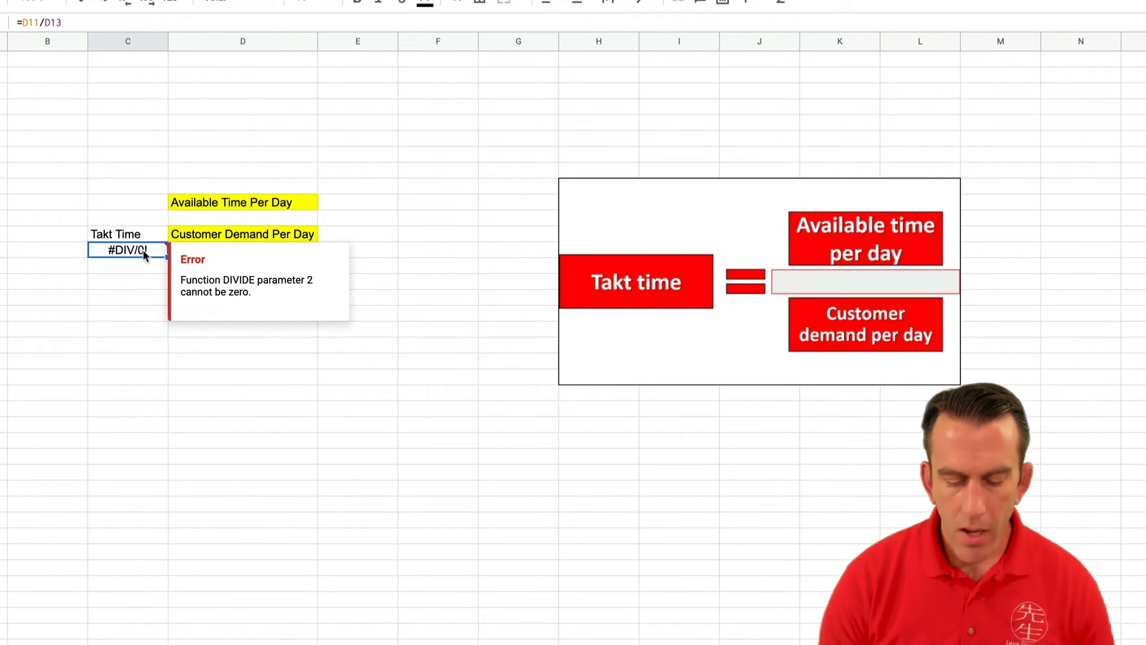
{"action": "type", "text": "="}
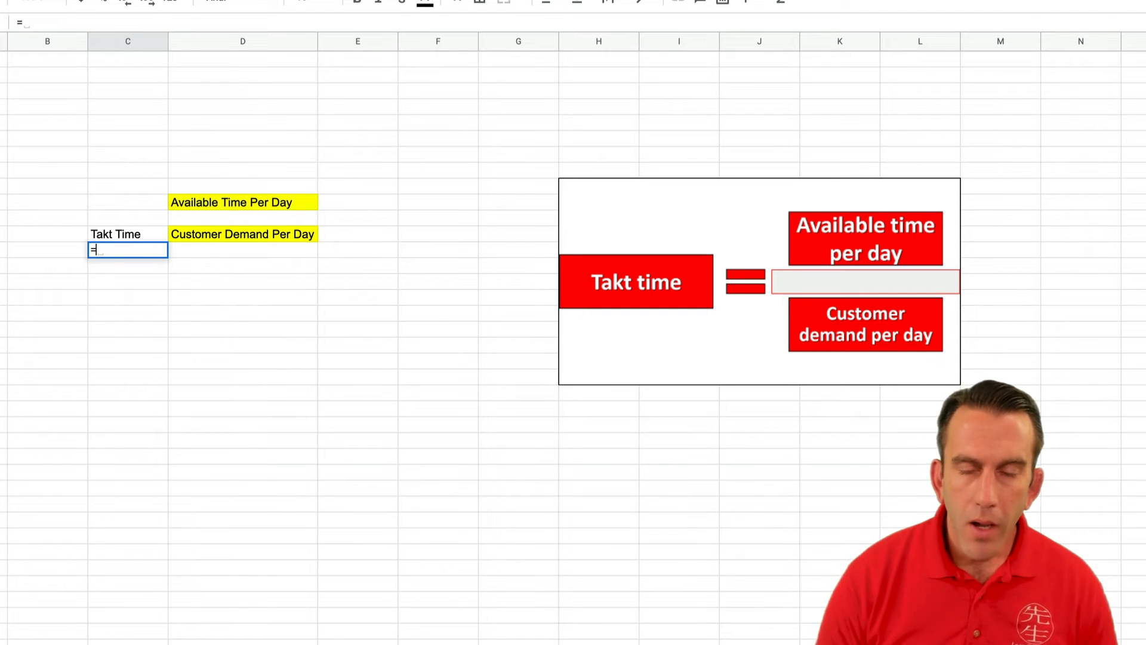
{"action": "type", "text": "IFERROR"}
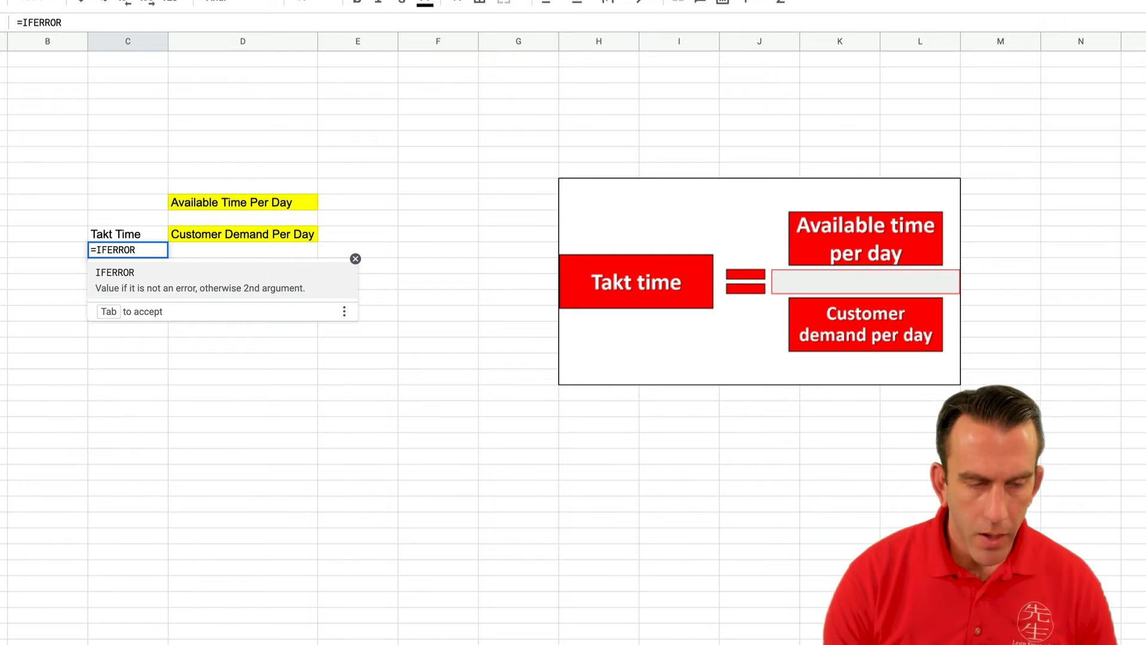
{"action": "type", "text": "("}
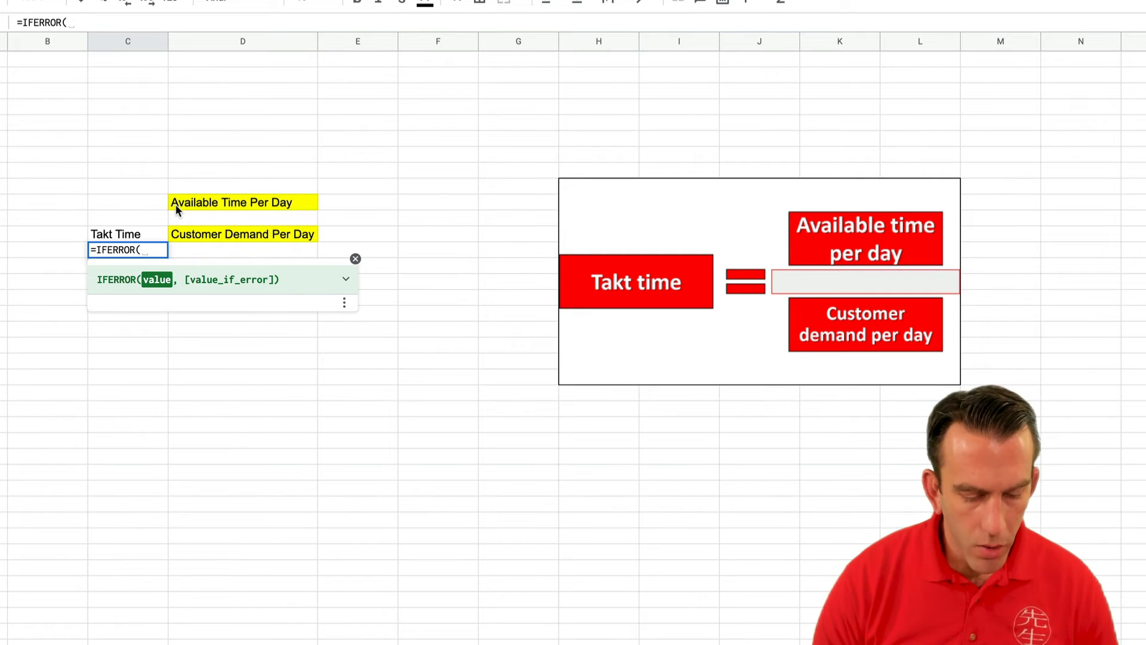
{"action": "type", "text": "DIV"}
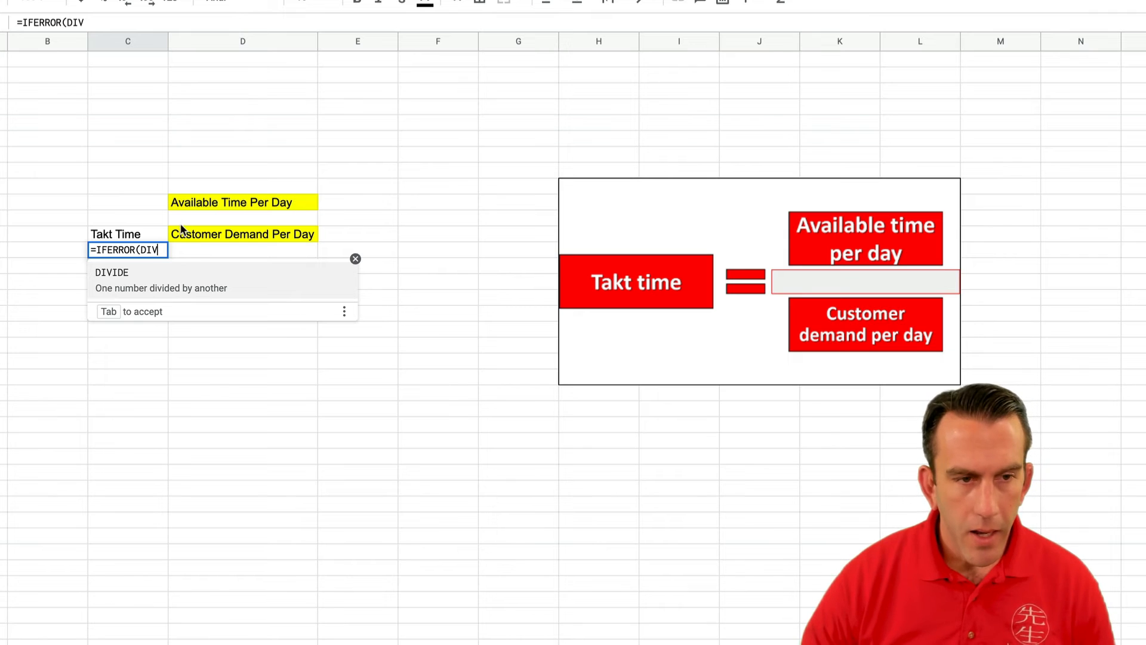
{"action": "left_click", "coordinate": [159, 272]}
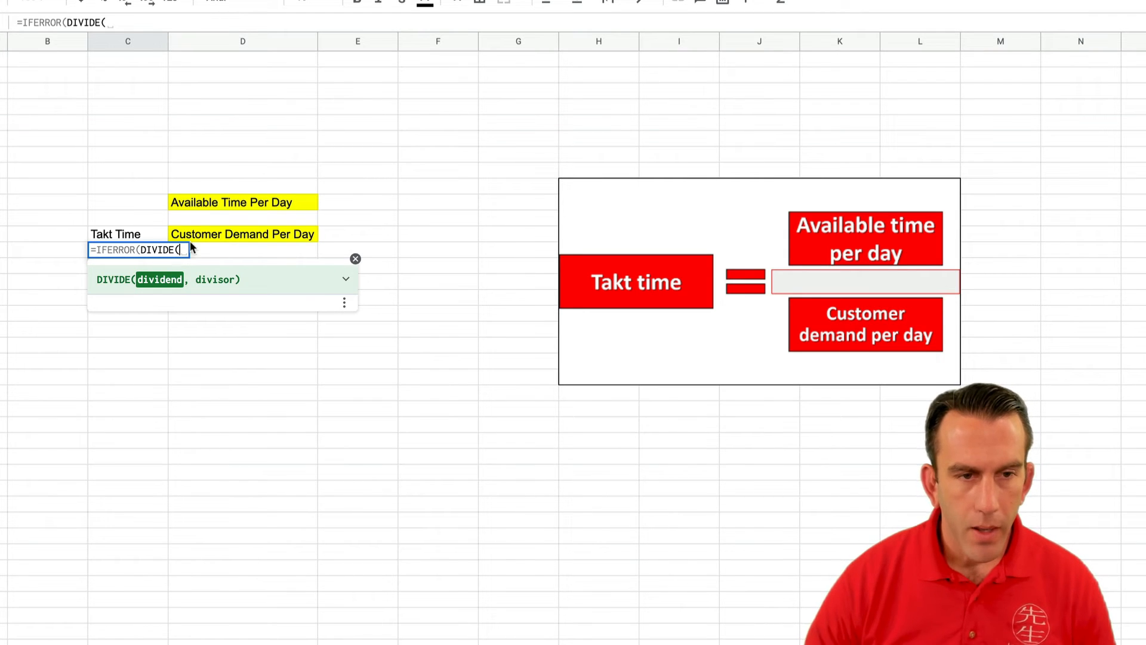
{"action": "left_click", "coordinate": [211, 219]}
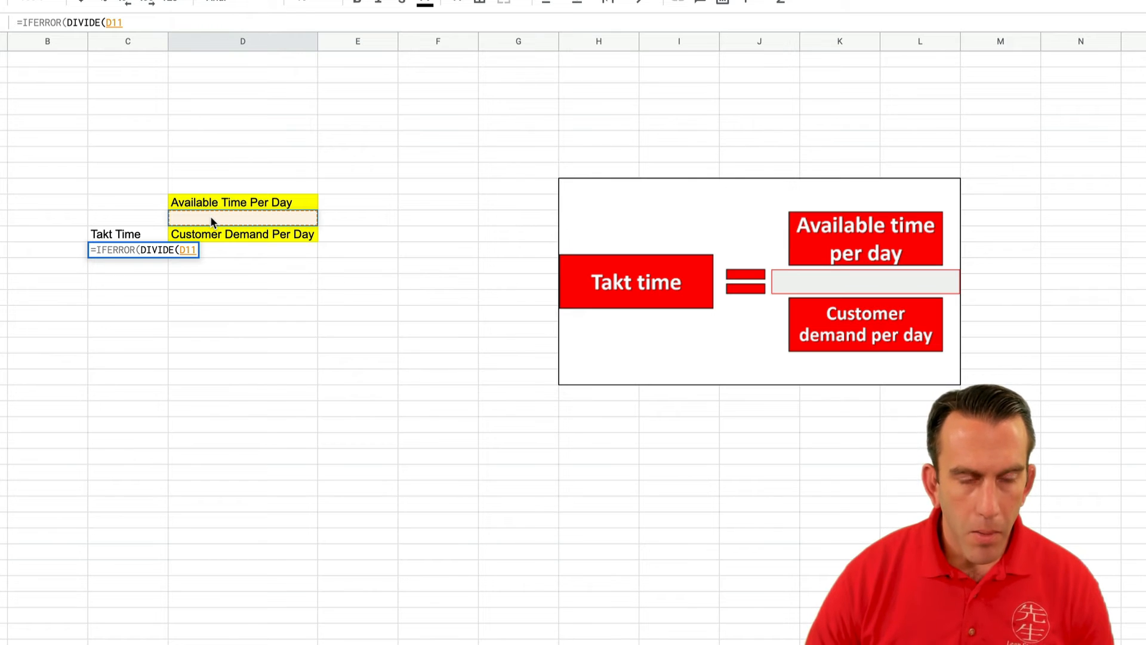
{"action": "type", "text": ","}
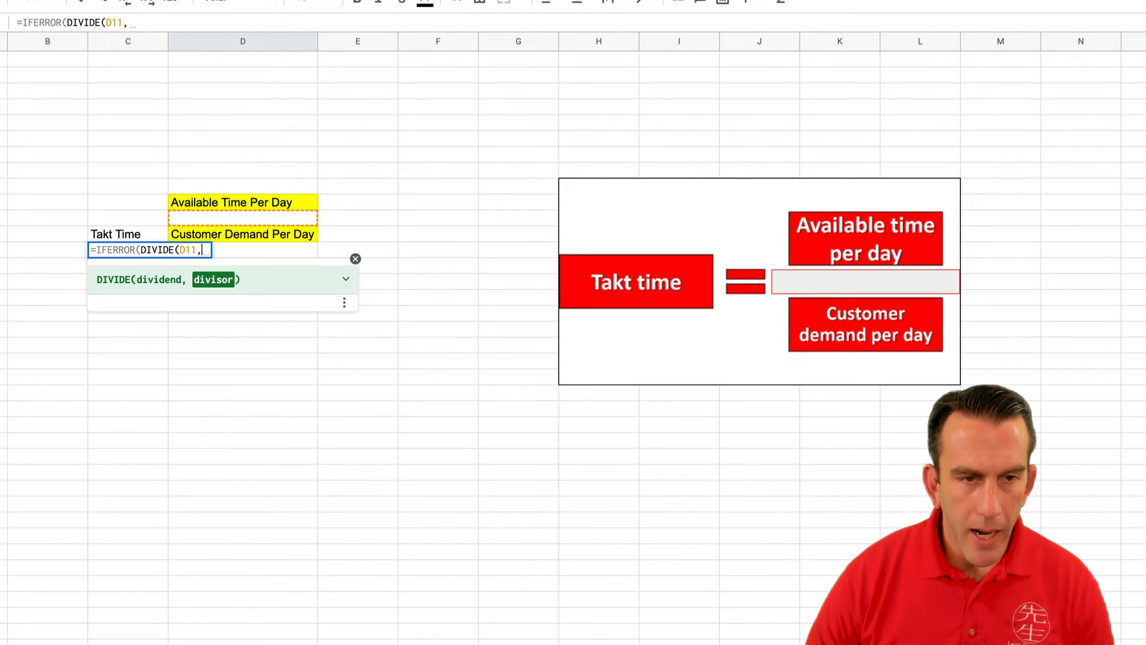
{"action": "left_click", "coordinate": [260, 245]}
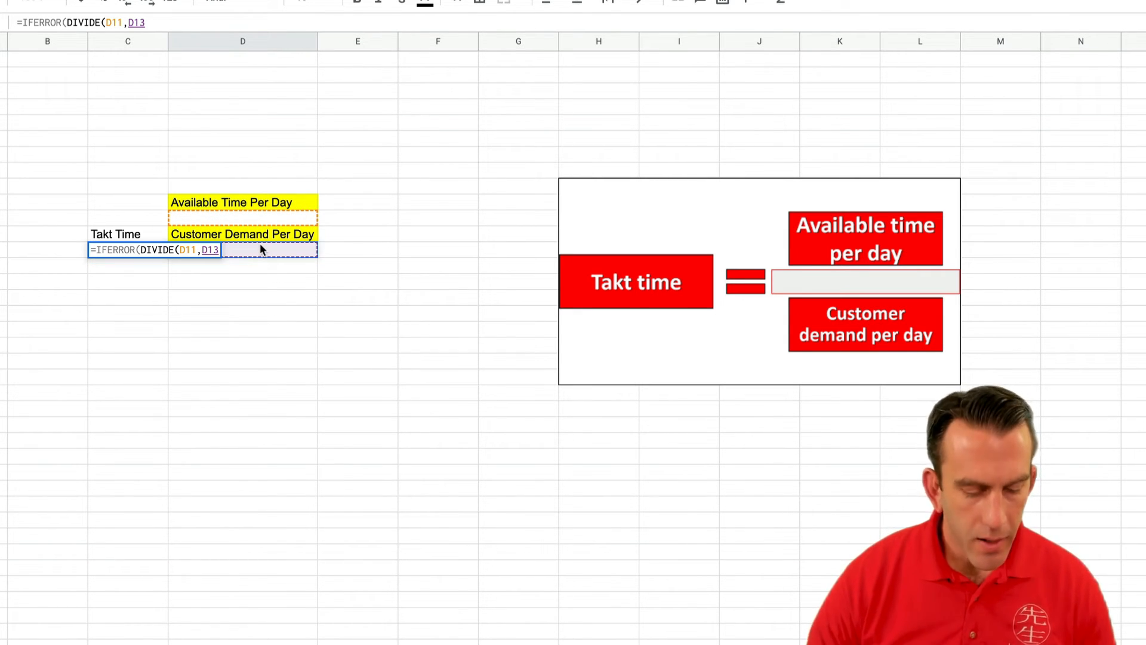
{"action": "type", "text": "),"}
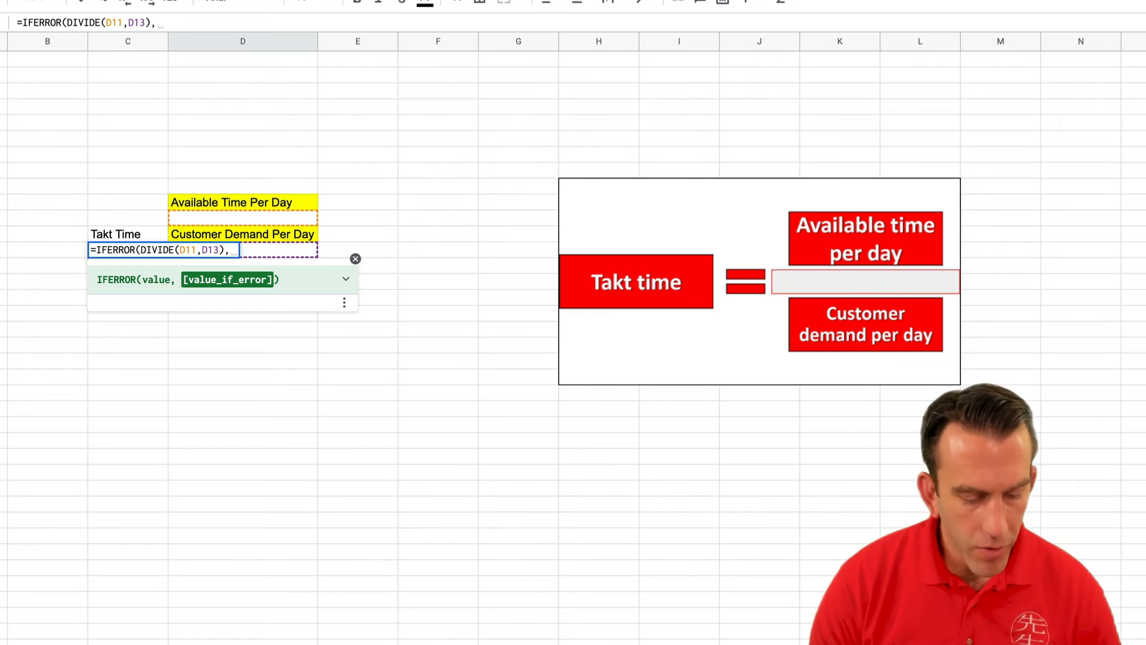
{"action": "type", "text": "\"\""}
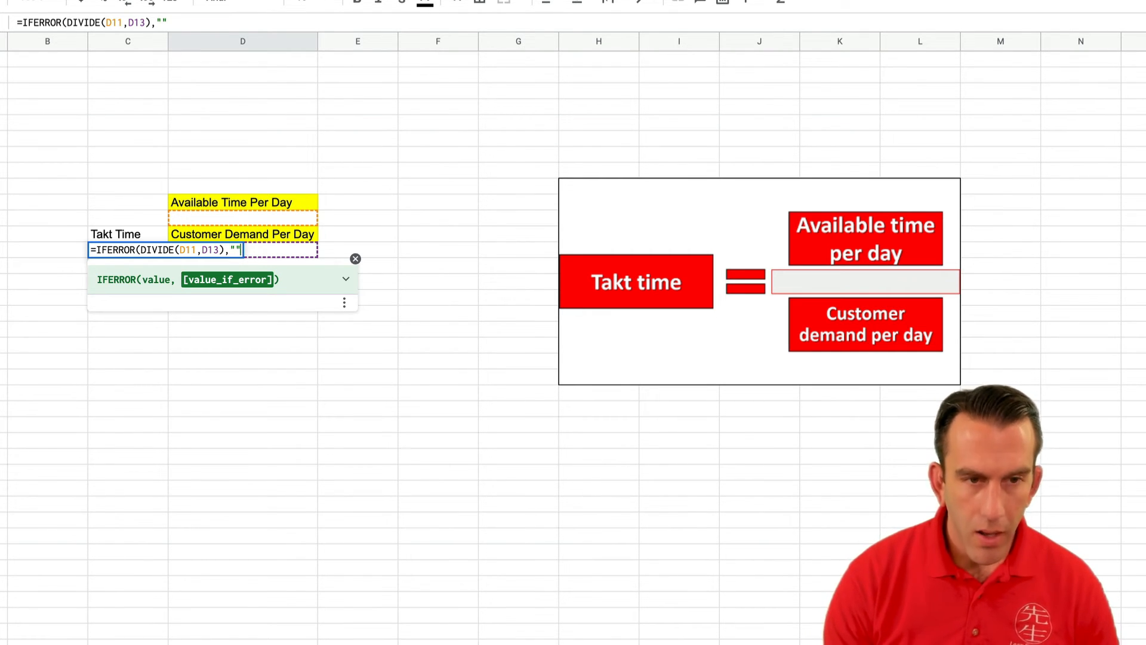
{"action": "type", "text": ")"}
{"action": "key", "text": "Return"}
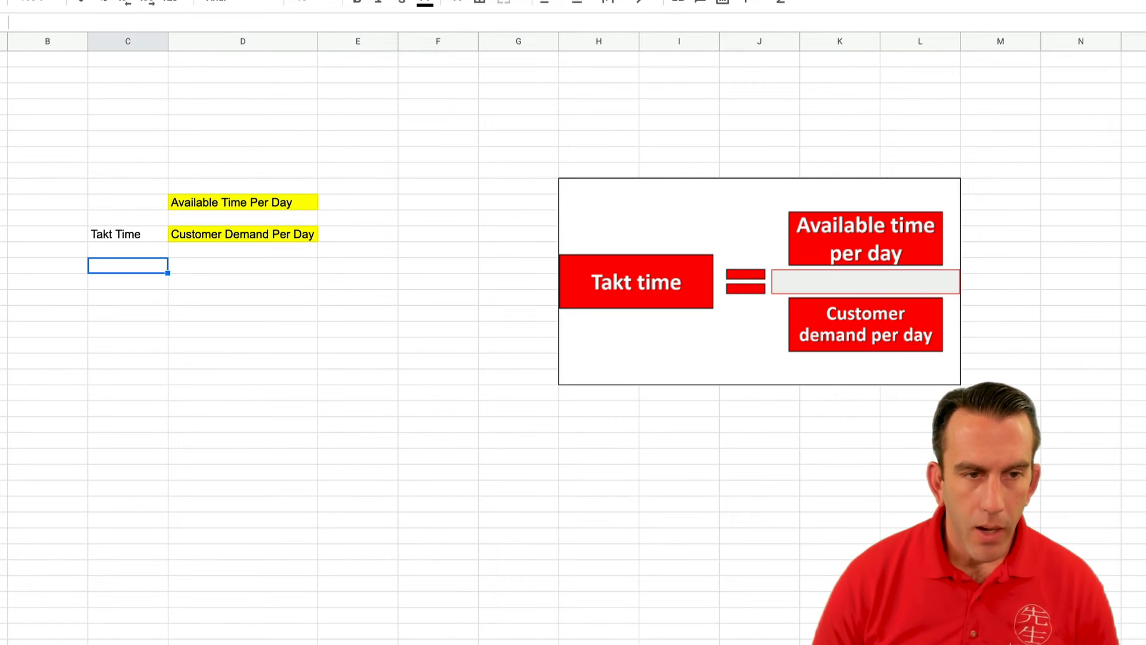
Consult the challenge on the takt time web page and enter its available time of 480 in cell D11
{"action": "left_click", "coordinate": [248, 221]}
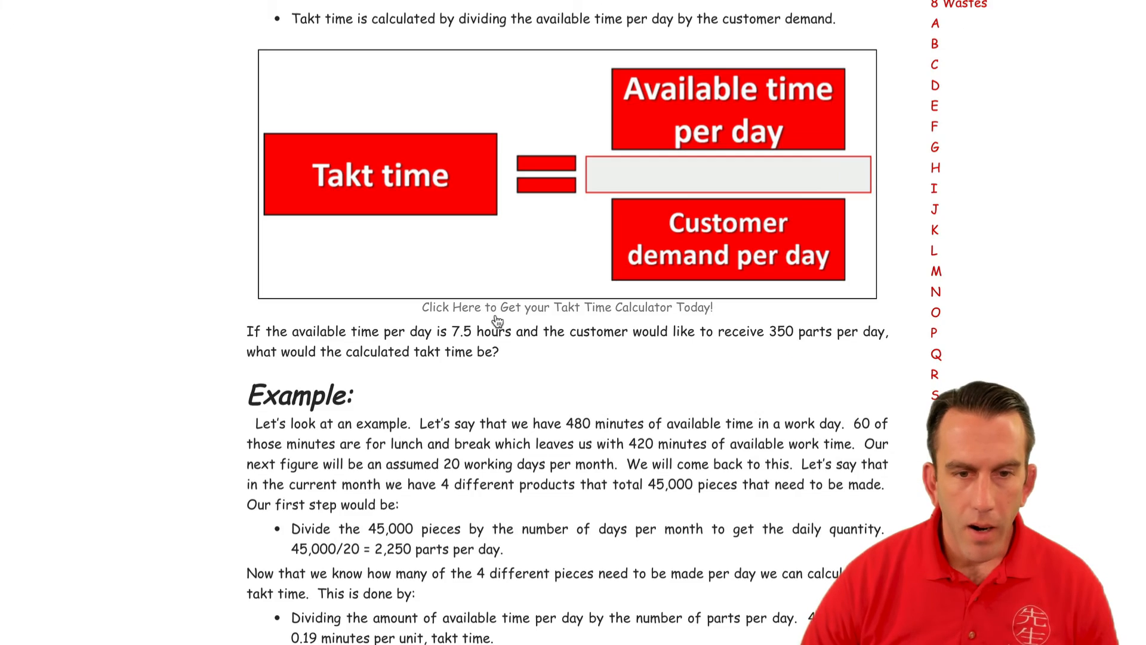
{"action": "scroll", "coordinate": [598, 464], "scroll_direction": "down", "scroll_amount": 5}
{"action": "scroll", "coordinate": [598, 464], "scroll_direction": "down", "scroll_amount": 3}
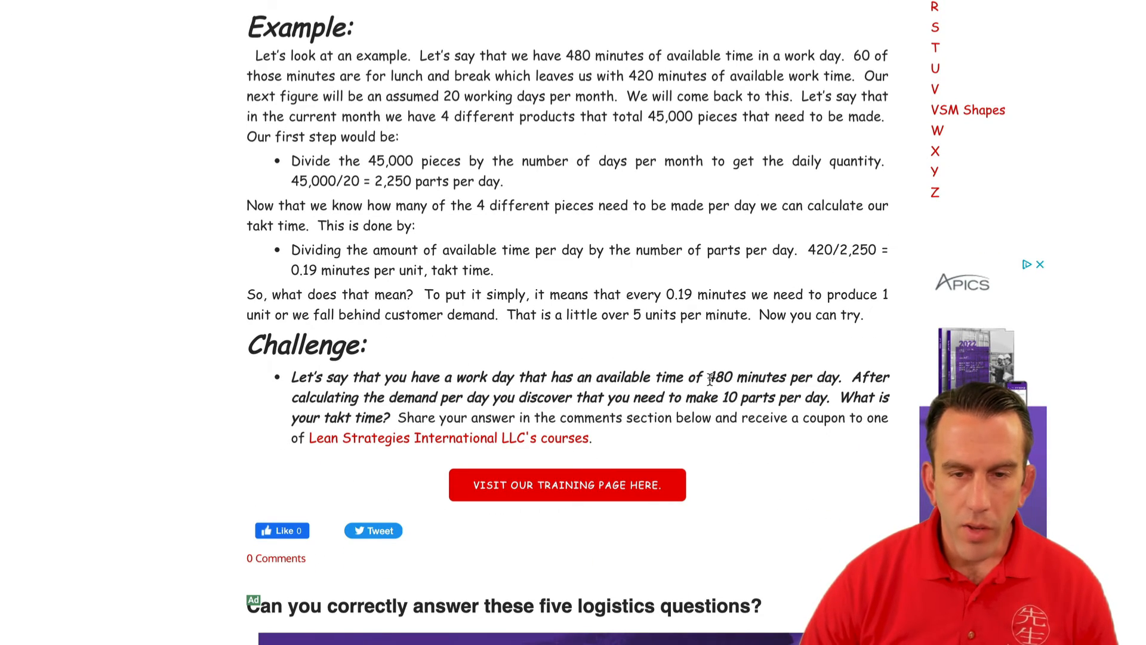
{"action": "scroll", "coordinate": [705, 374], "scroll_direction": "up", "scroll_amount": 1}
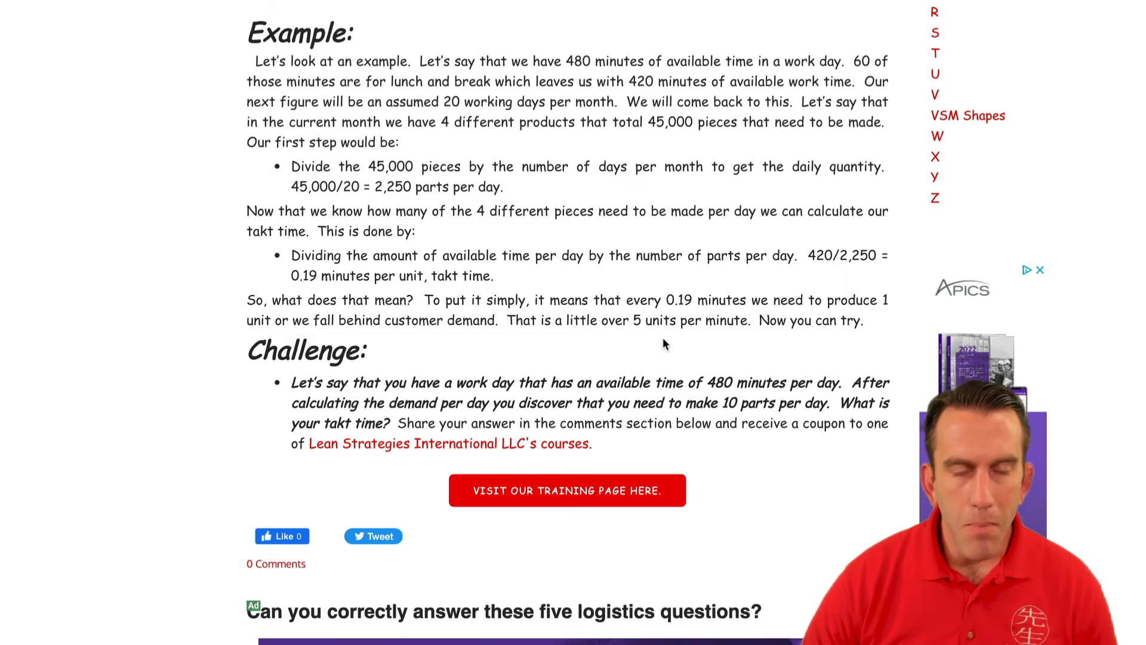
{"action": "scroll", "coordinate": [644, 320], "scroll_direction": "down", "scroll_amount": 1}
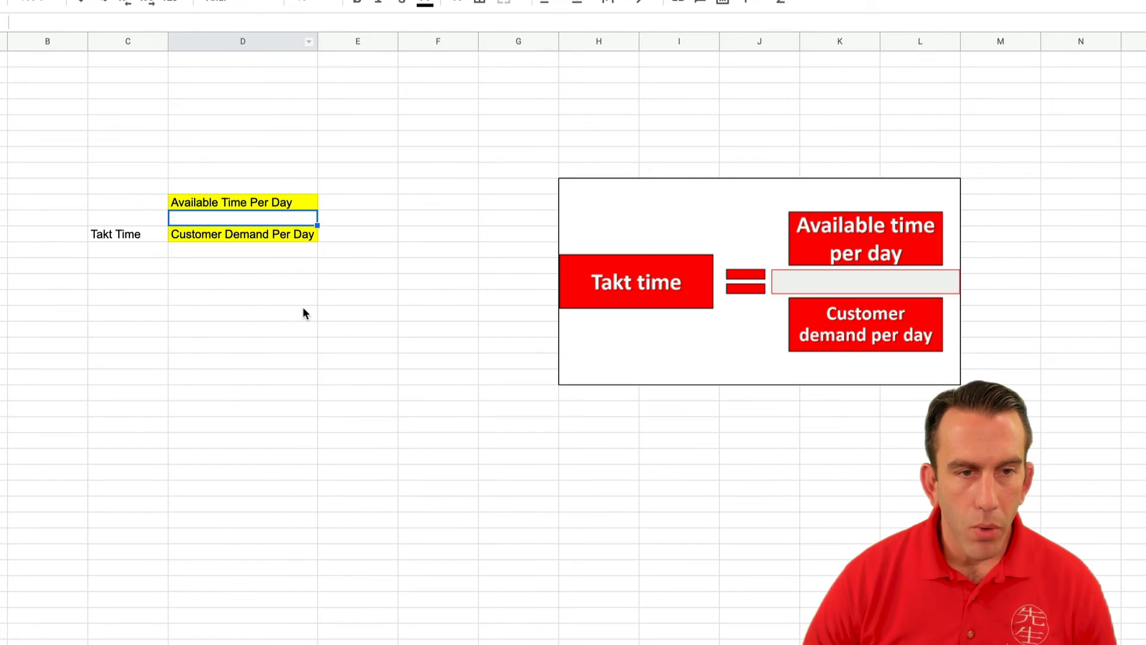
{"action": "left_click", "coordinate": [303, 312]}
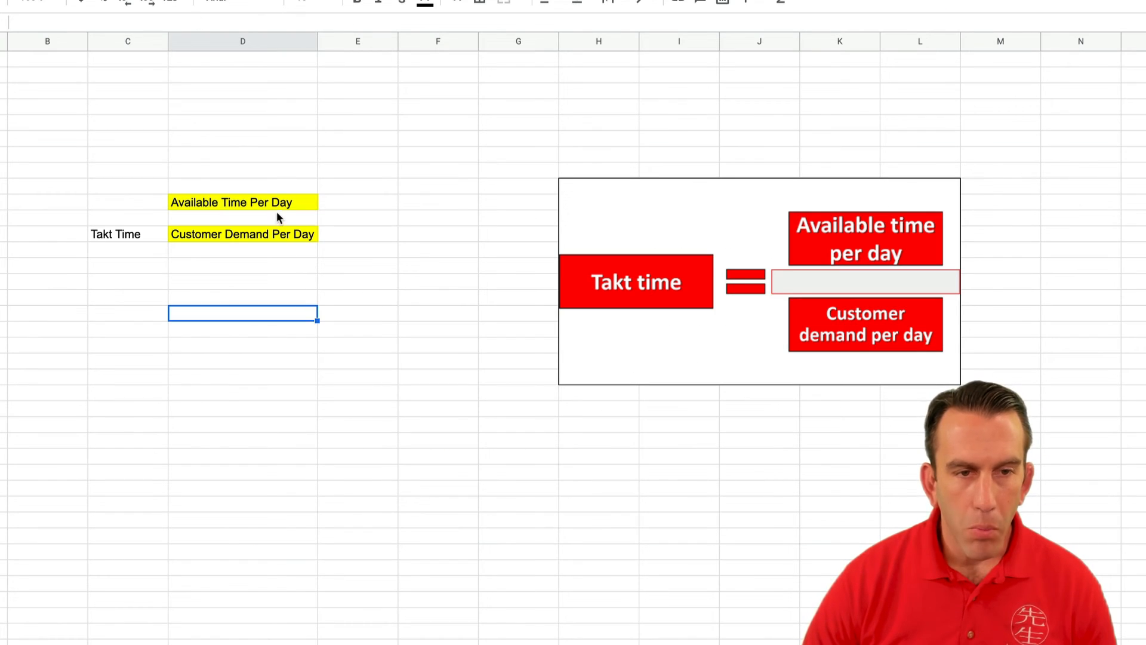
{"action": "left_click", "coordinate": [278, 216]}
{"action": "type", "text": "480"}
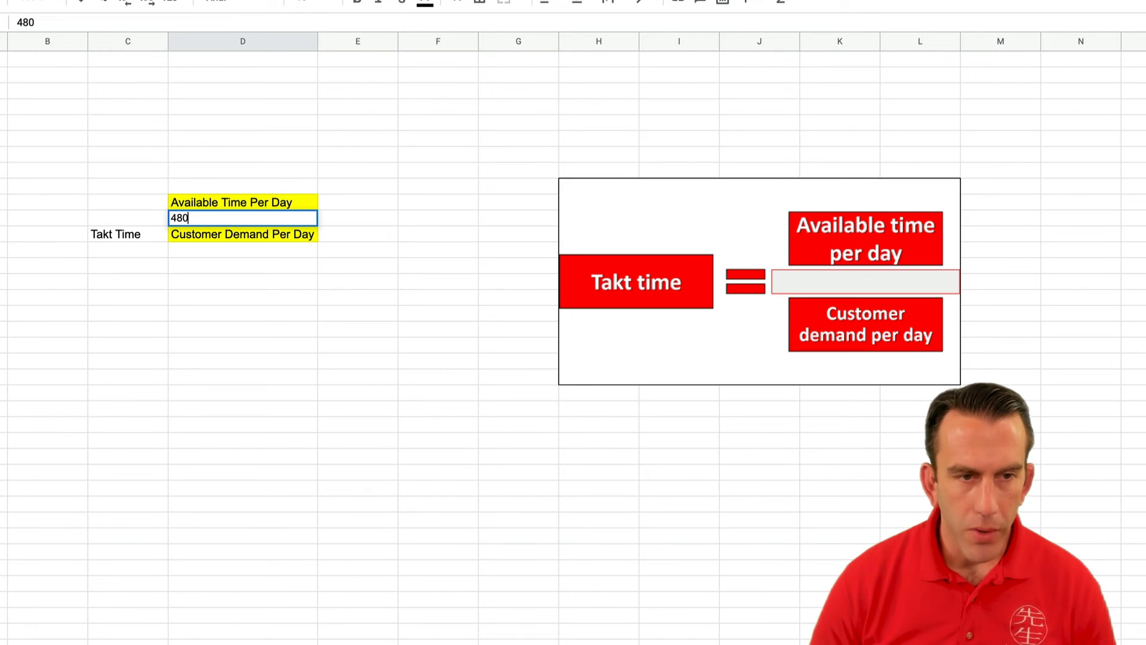
{"action": "key", "text": "Return"}
{"action": "key", "text": "Return"}
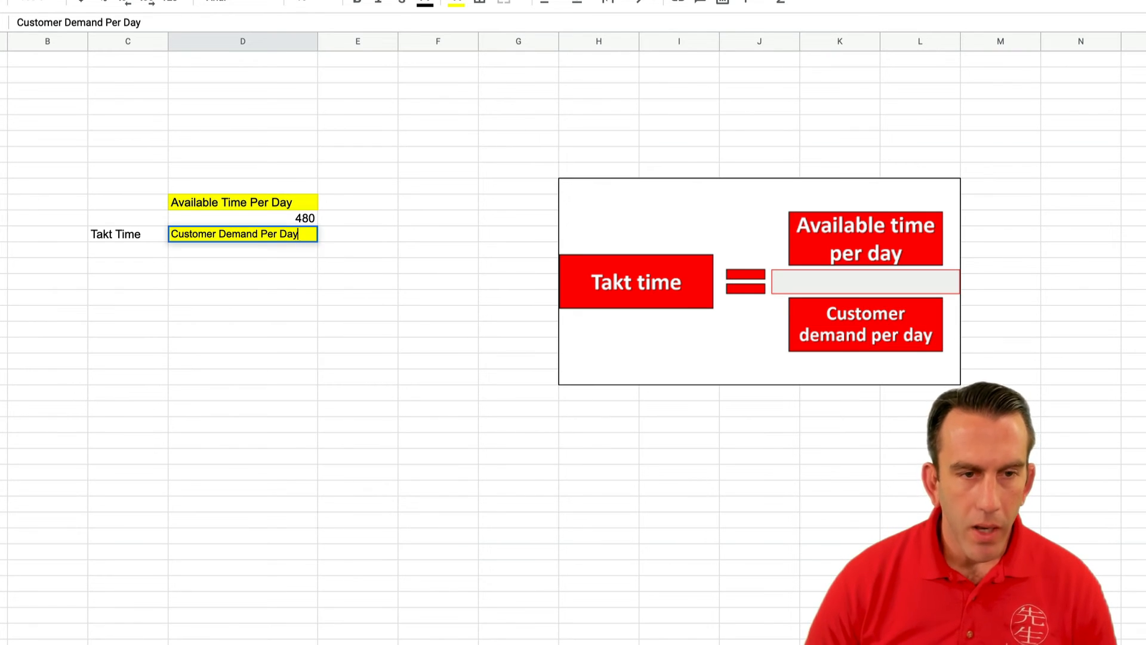
{"action": "key", "text": "Return"}
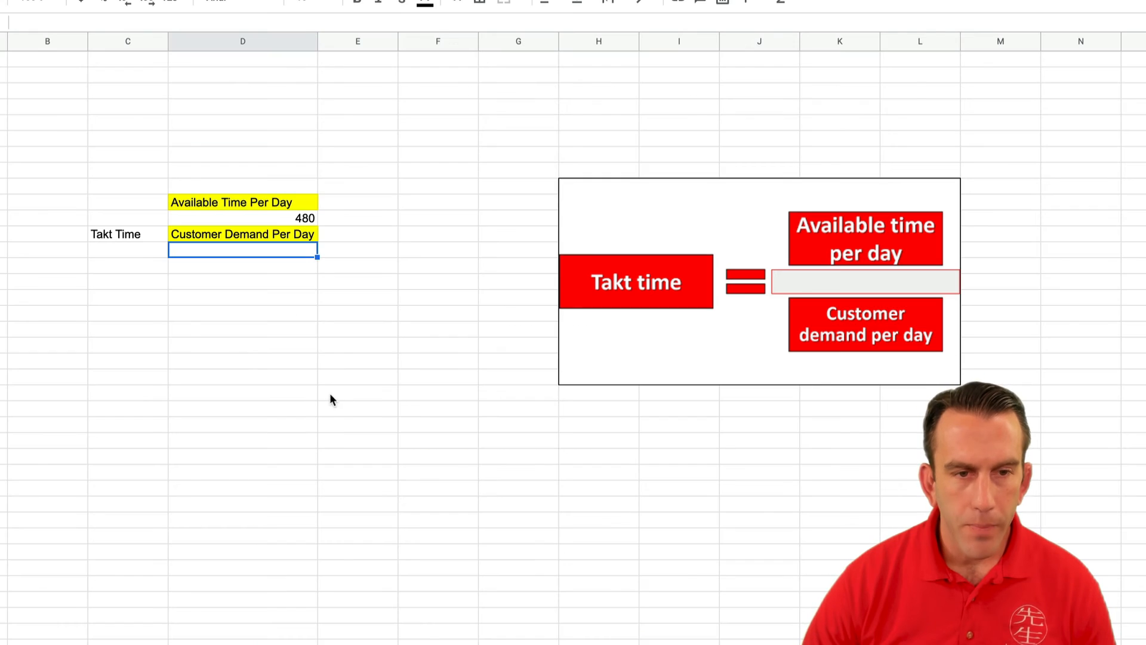
Enter the challenge's customer demand of 10 in cell D13, below the Customer Demand Per Day label
{"action": "left_click", "coordinate": [330, 393]}
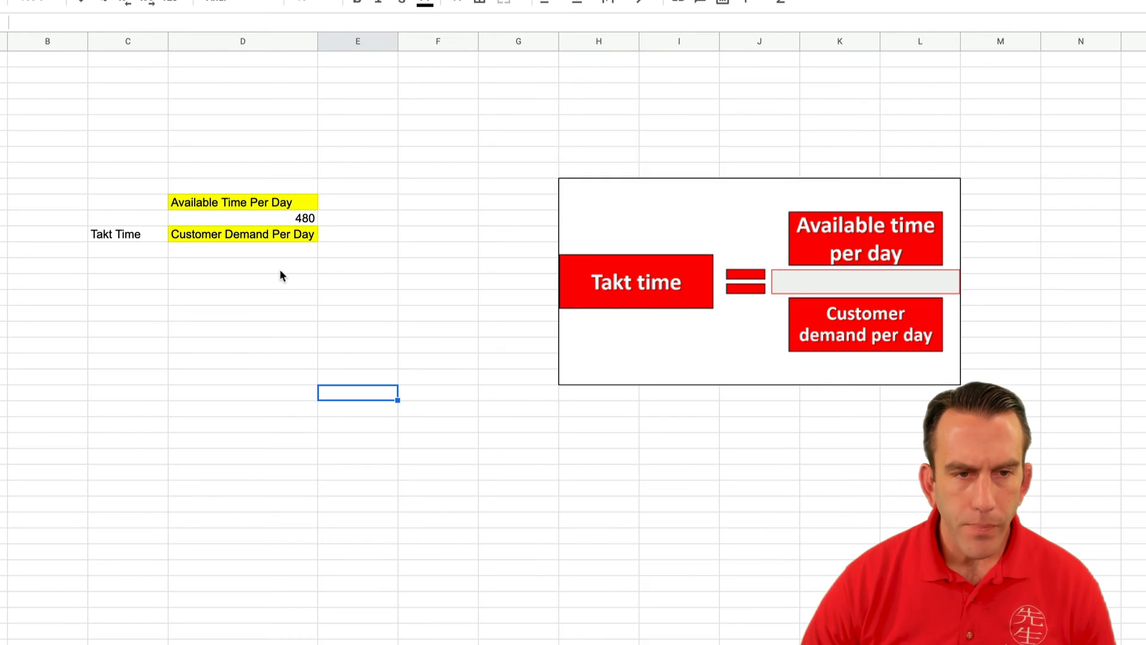
{"action": "left_click", "coordinate": [280, 249]}
{"action": "type", "text": "10"}
{"action": "key", "text": "Return"}
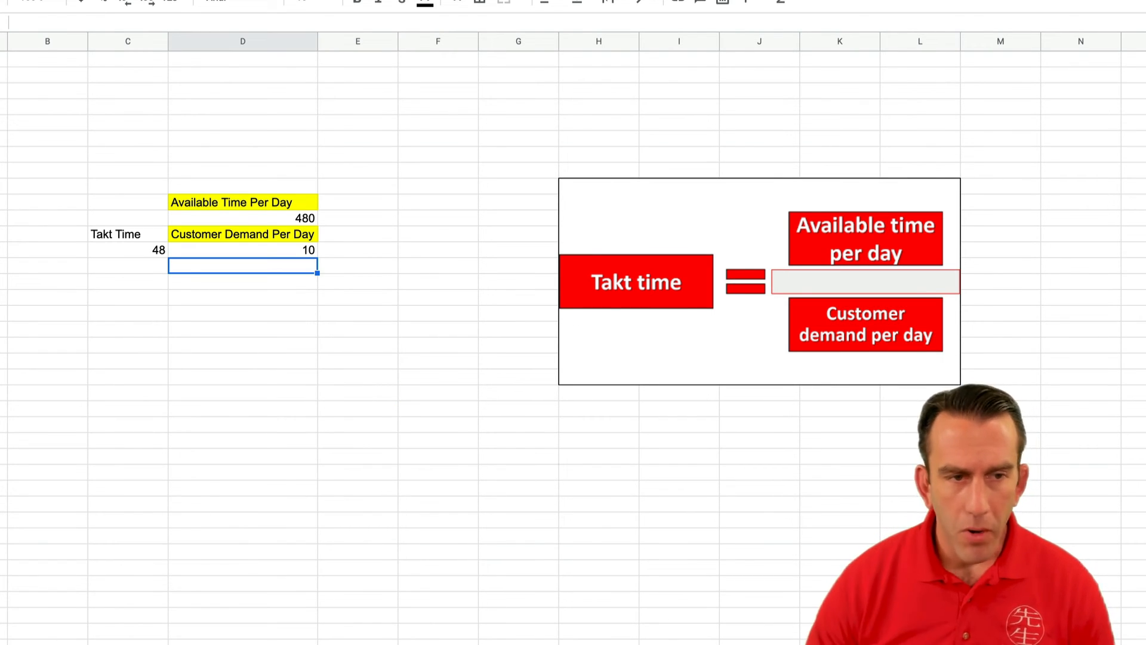
Fill the Takt Time label cell with yellow and center its text horizontally
{"action": "left_click", "coordinate": [109, 232]}
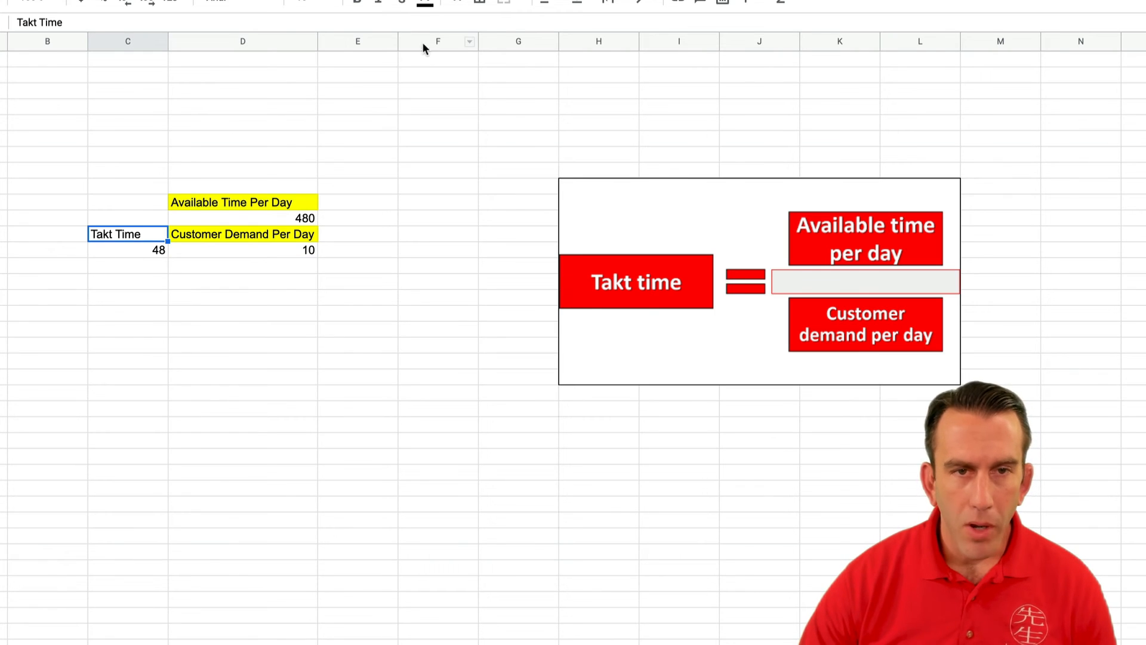
{"action": "left_click", "coordinate": [456, 2]}
{"action": "left_click", "coordinate": [506, 69]}
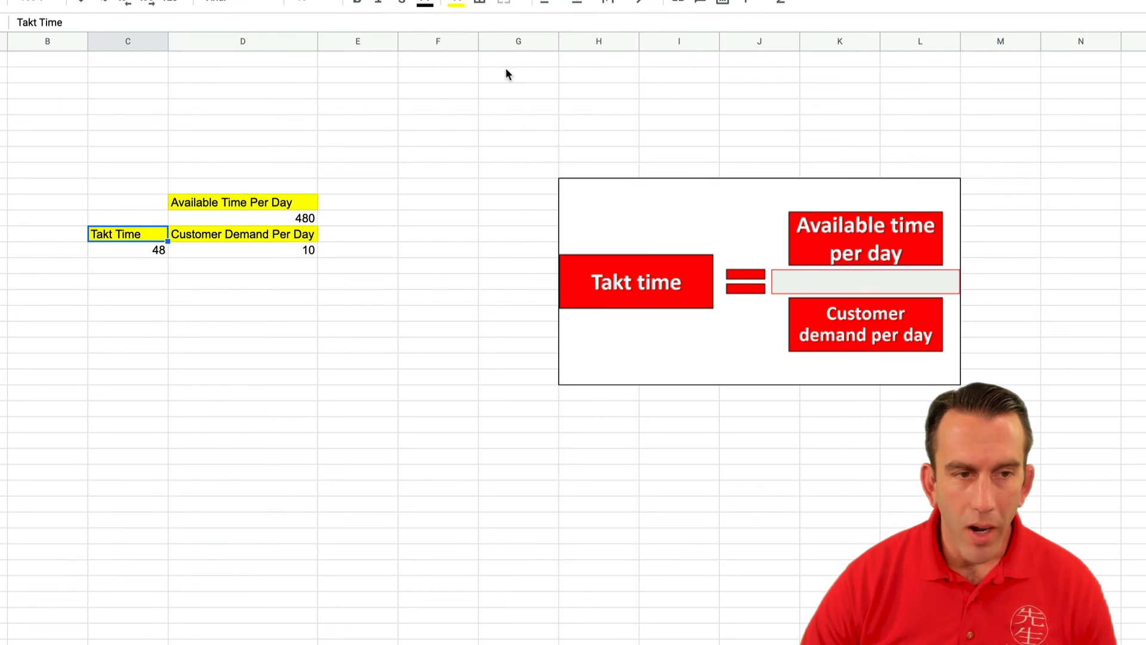
{"action": "left_click", "coordinate": [544, 2]}
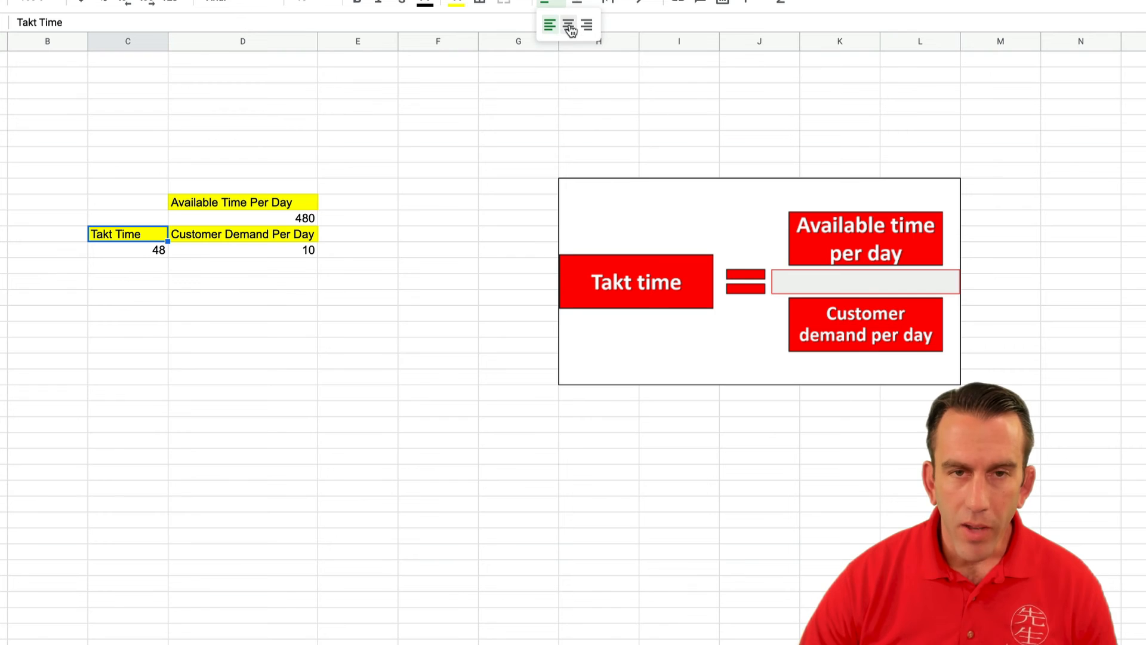
{"action": "left_click", "coordinate": [567, 23]}
{"action": "left_click", "coordinate": [449, 155]}
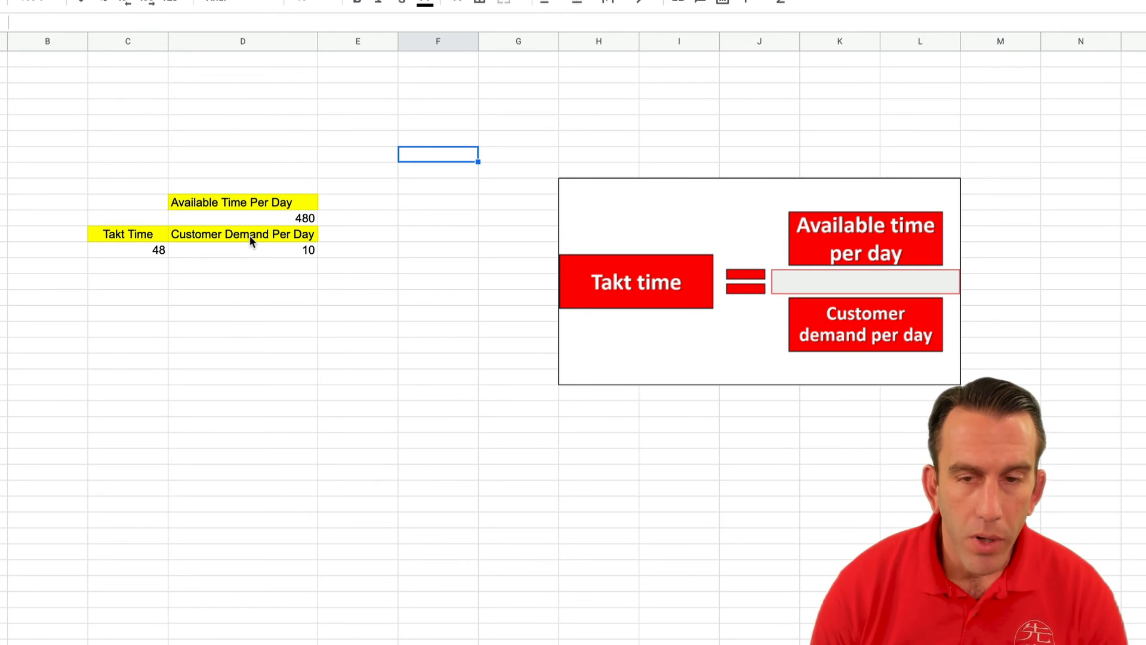
Review the takt time formula cell and set the customer demand per day in D13 to 20
{"action": "left_click", "coordinate": [145, 253]}
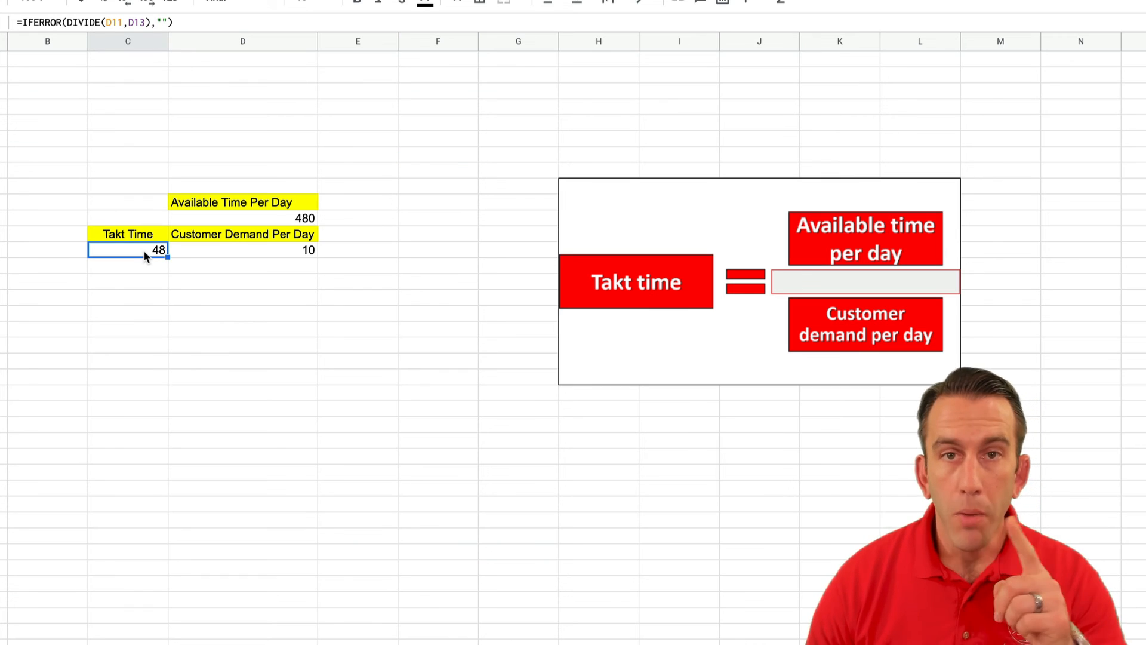
{"action": "left_click", "coordinate": [230, 278]}
{"action": "left_click", "coordinate": [241, 252]}
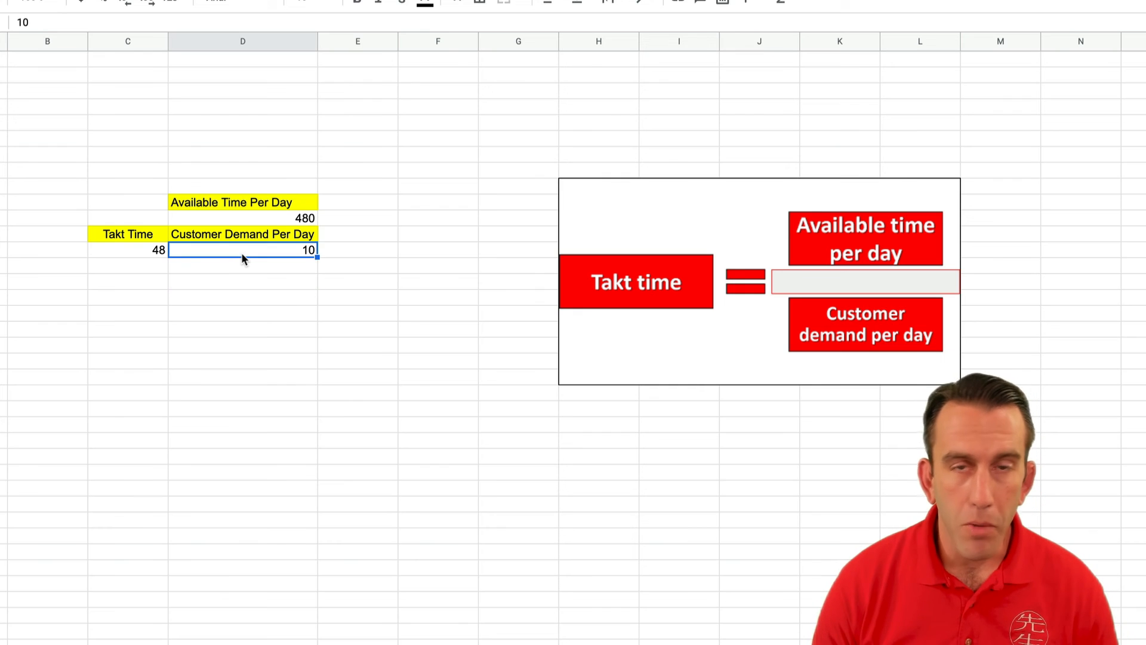
{"action": "type", "text": "20"}
{"action": "key", "text": "Return"}
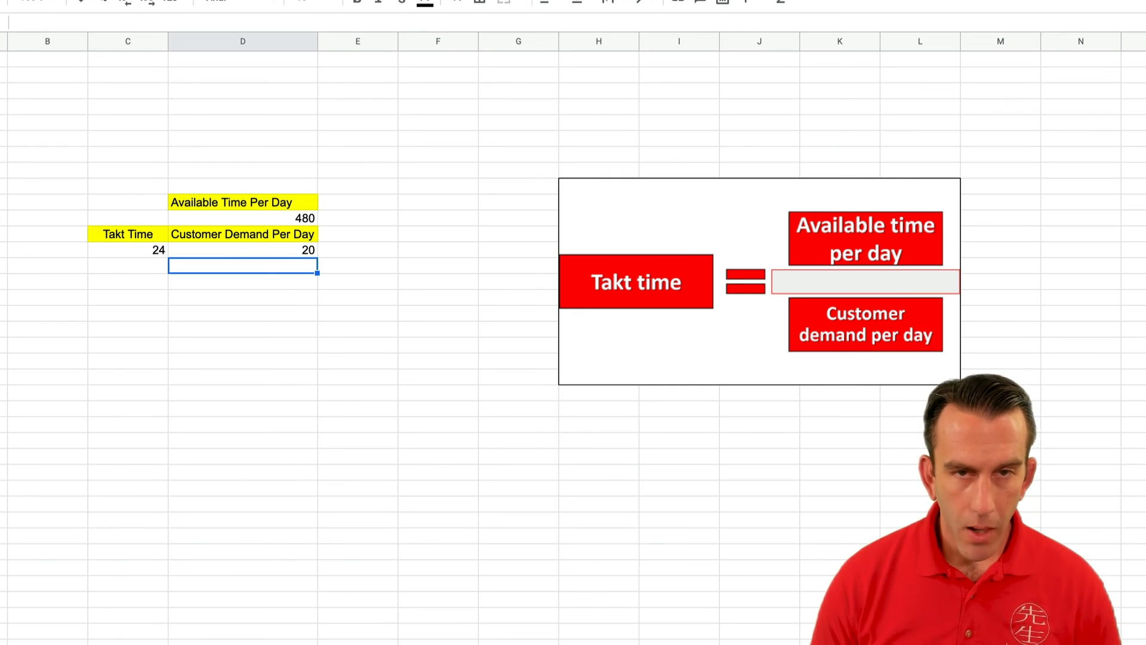